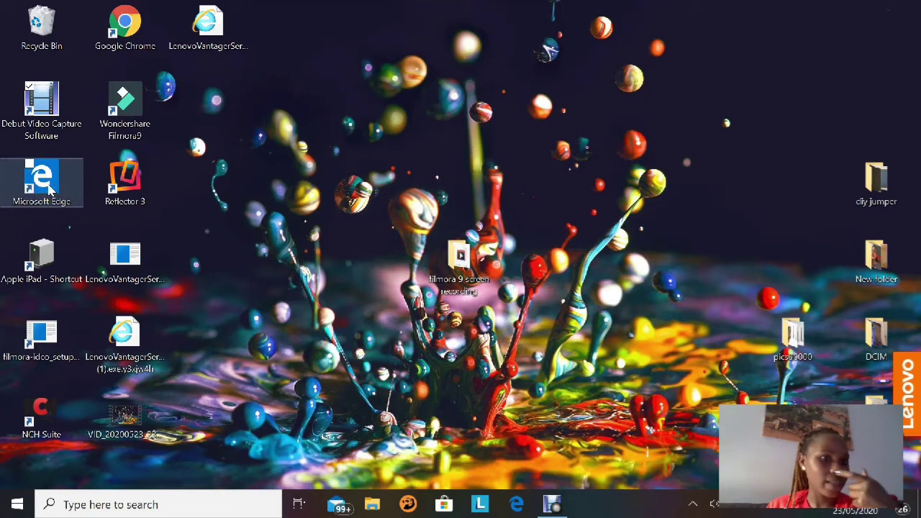
Step: Launch Microsoft Edge and reach YouTube's home page via a Bing search for 'youtube'
left_click(49, 189)
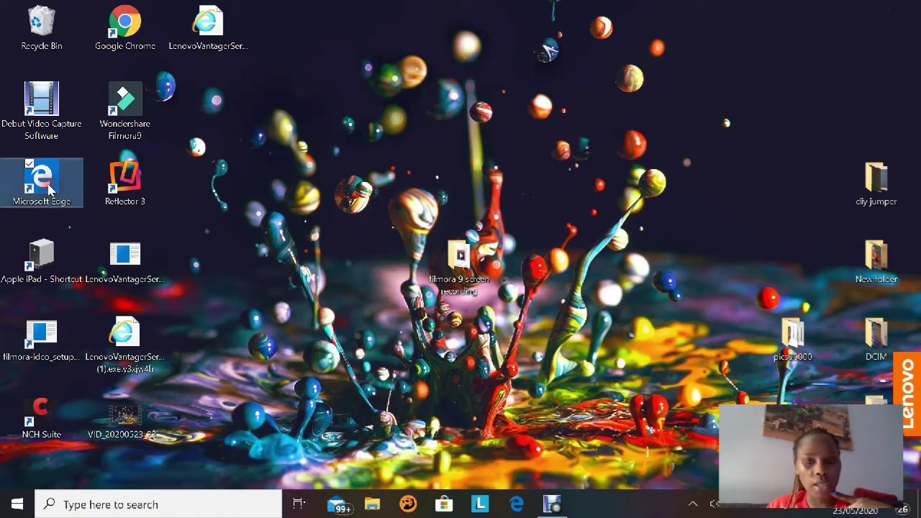
double_click(49, 189)
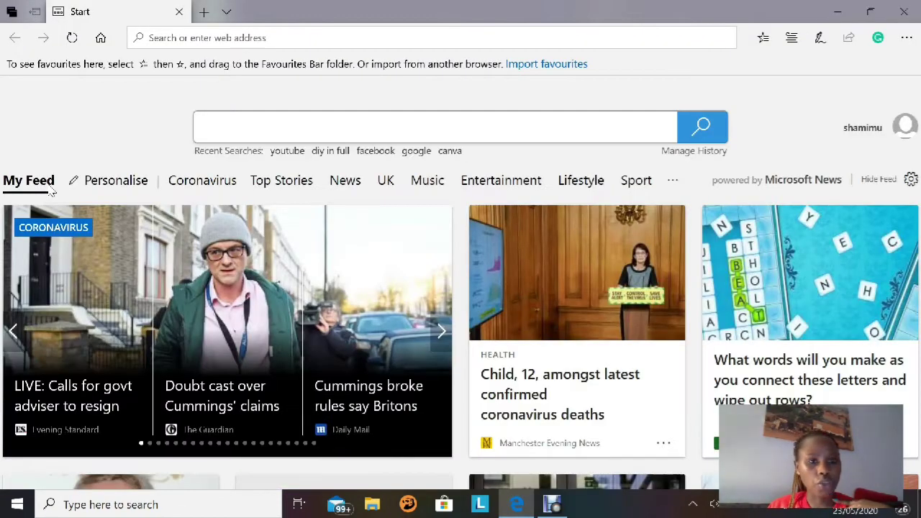
left_click(205, 127)
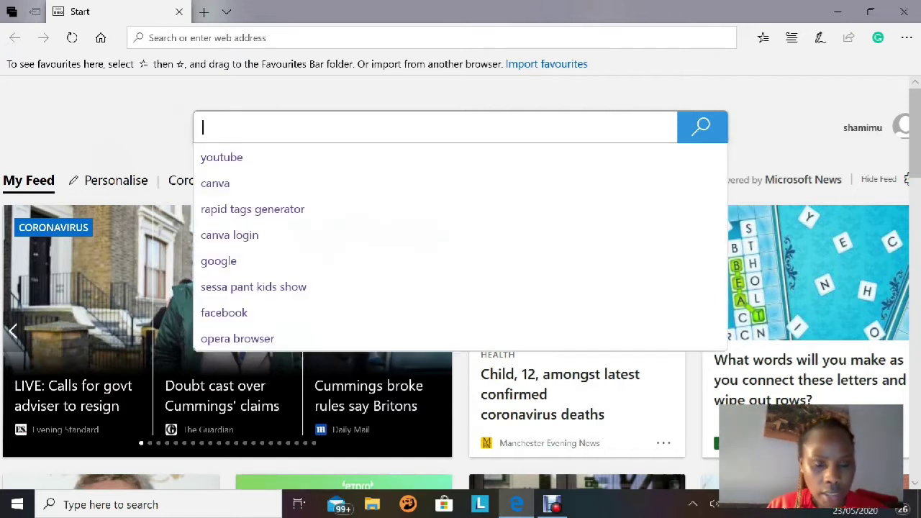
left_click(236, 158)
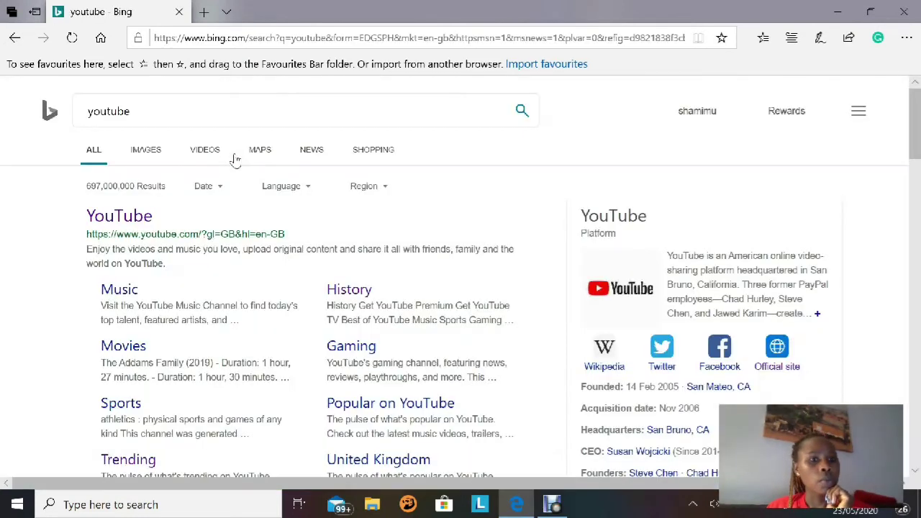
left_click(137, 215)
left_click(137, 215)
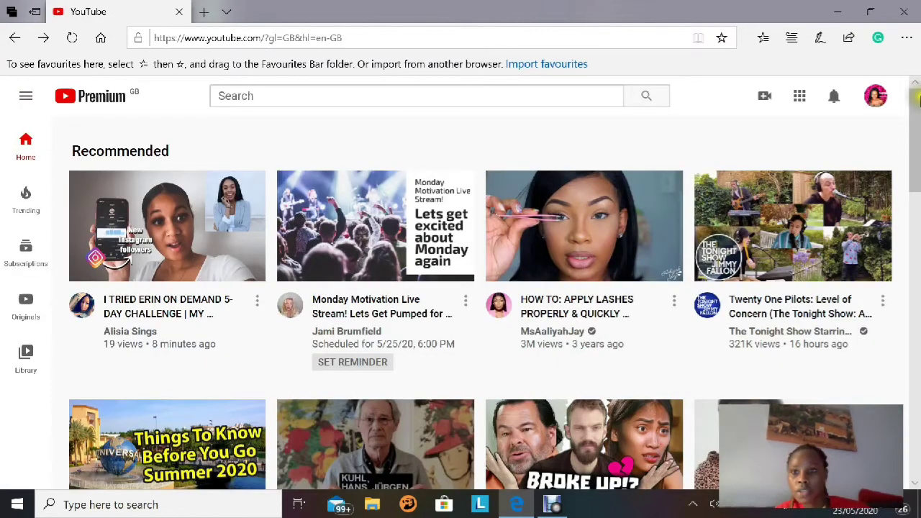
Step: From the profile avatar menu, go to Settings and open 'Channel status and features'
left_click(877, 102)
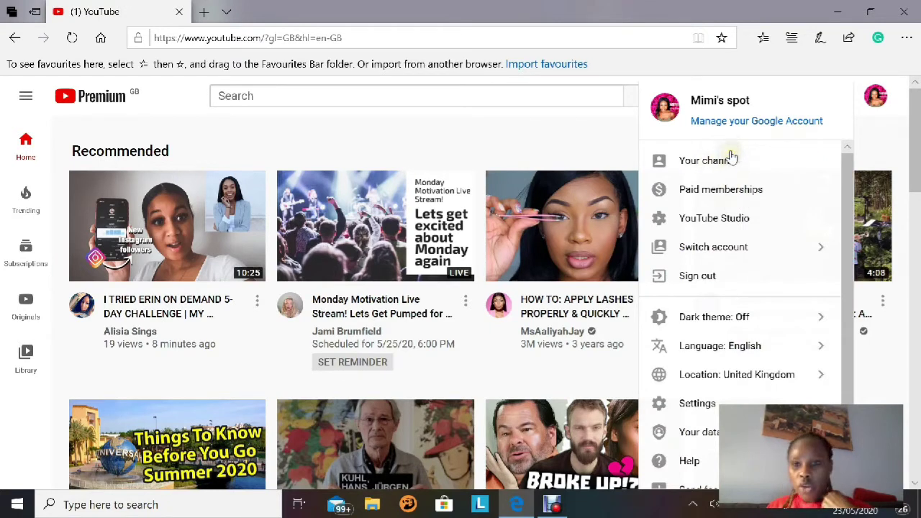
left_click(879, 101)
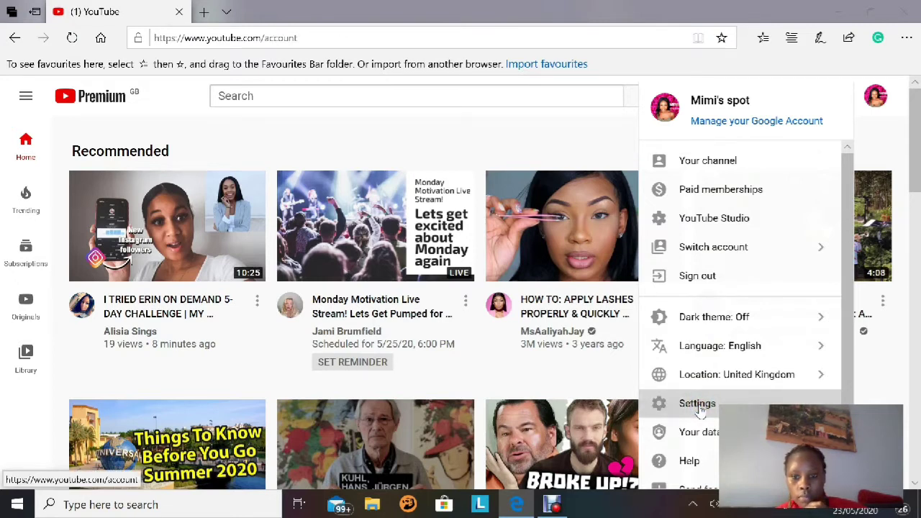
left_click(697, 403)
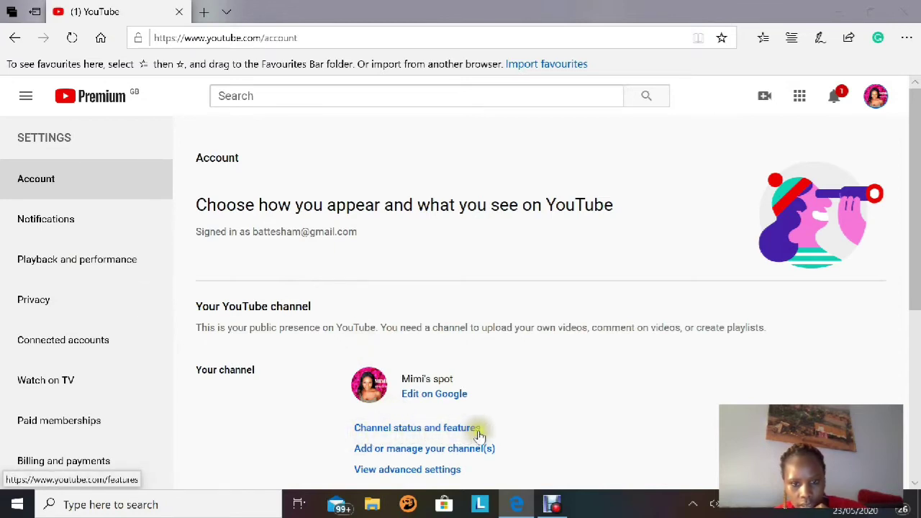
left_click(410, 431)
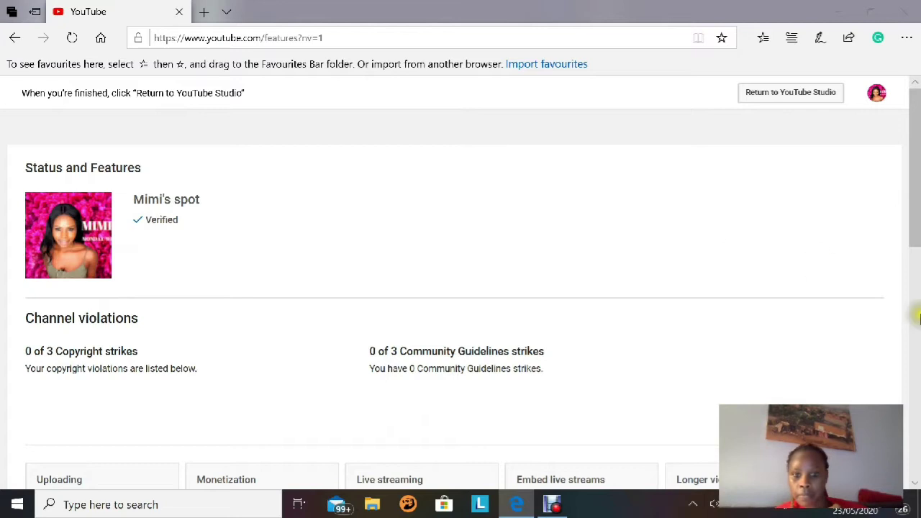
Step: Scroll the Status and Features page to check the Verified badge and feature cards
scroll(915, 484, "down", 3)
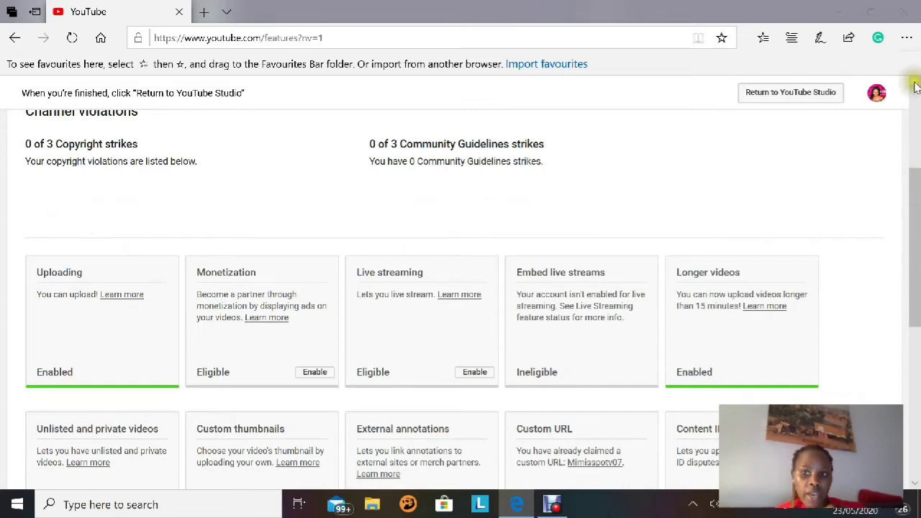
scroll(914, 85, "up", 3)
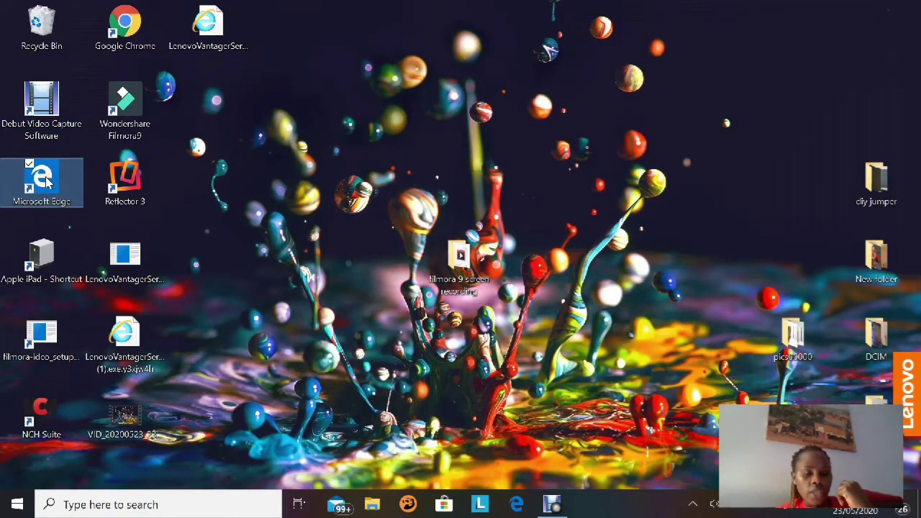
Step: Relaunch Edge and search Bing for 'youtube.com features' from the address bar
double_click(44, 181)
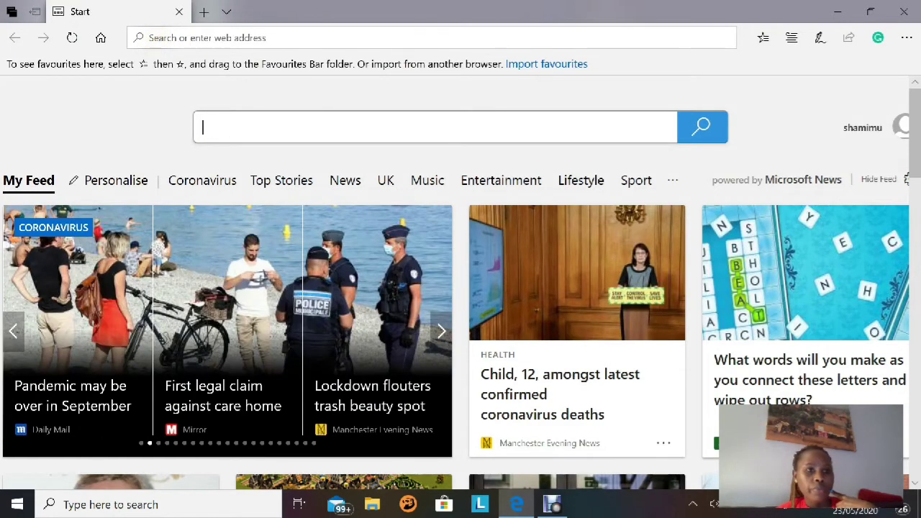
left_click(154, 37)
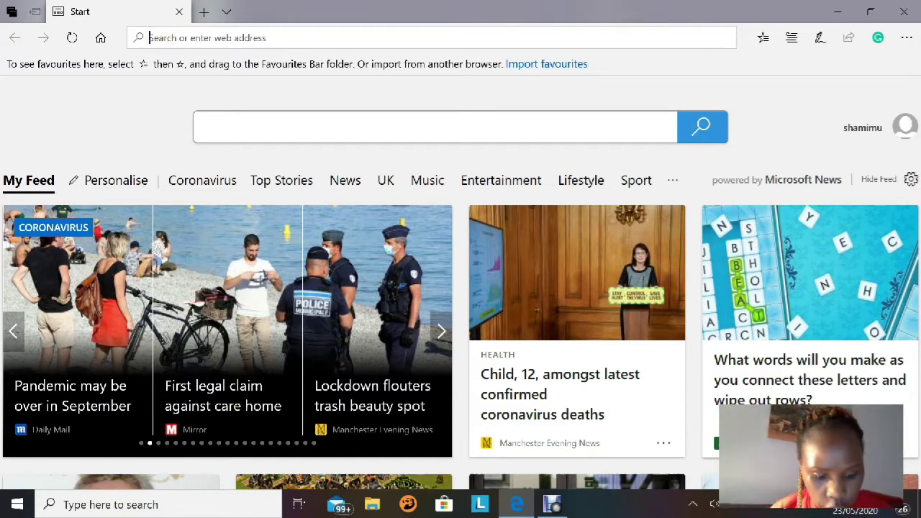
type("j")
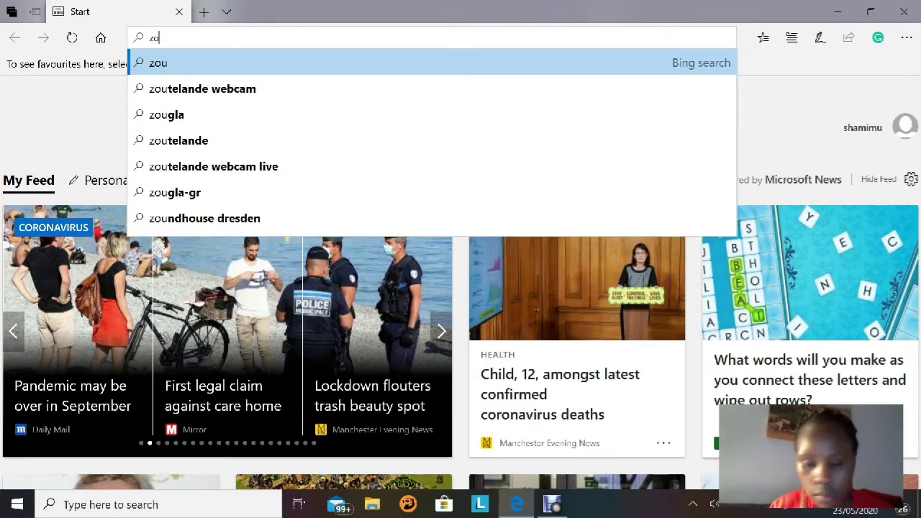
key("BackSpace")
key("BackSpace")
key("BackSpace")
type("z")
key("BackSpace")
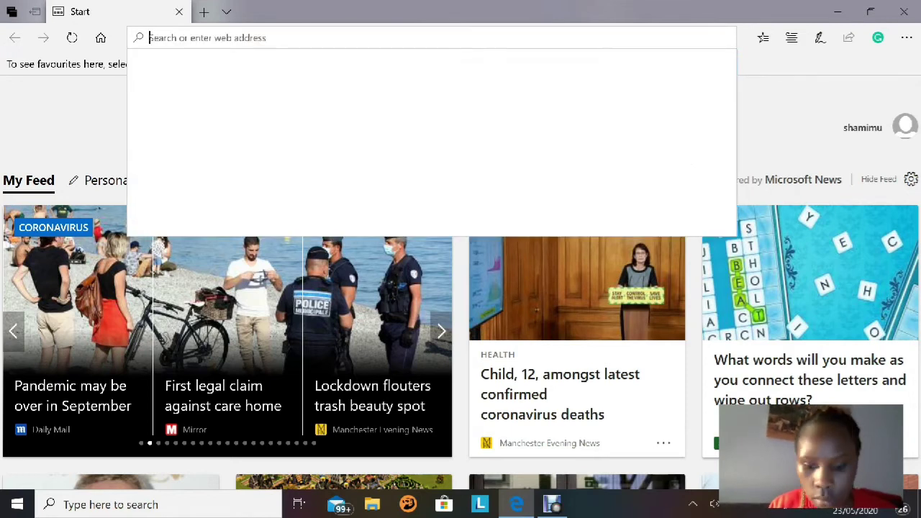
type("youtube.co")
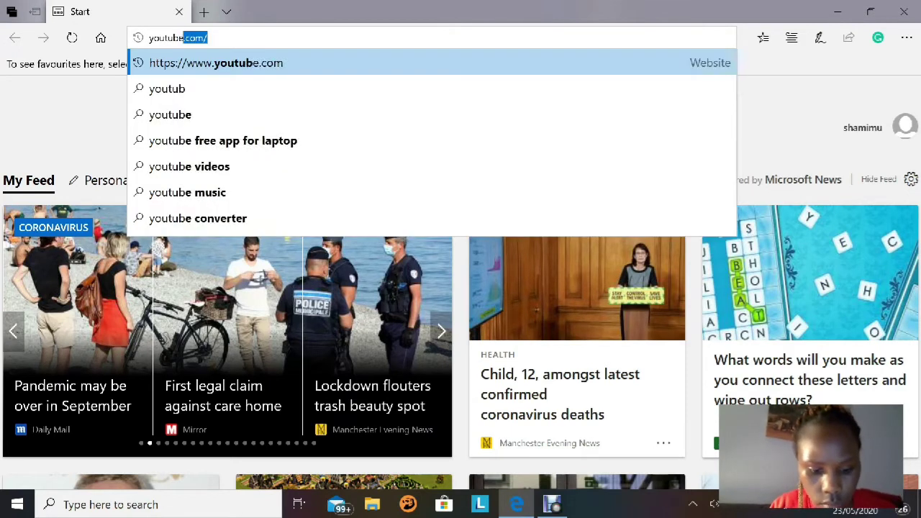
type("m")
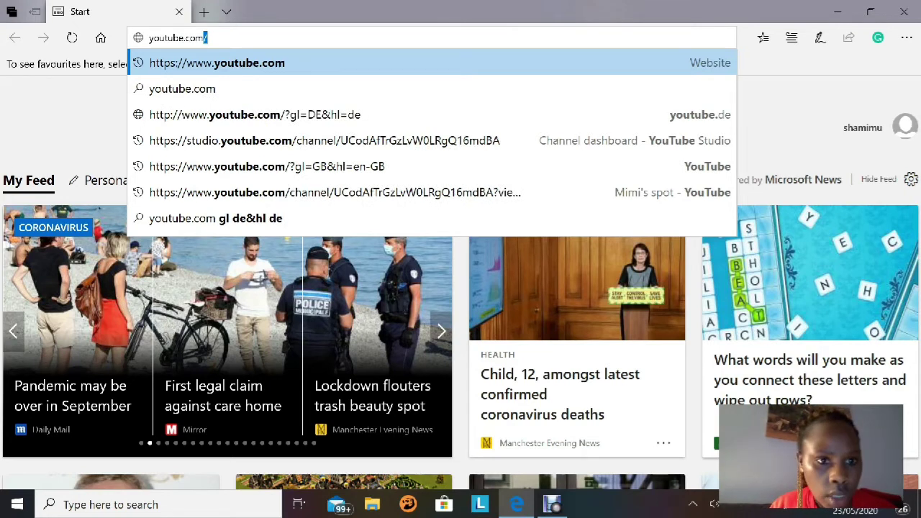
type("fea")
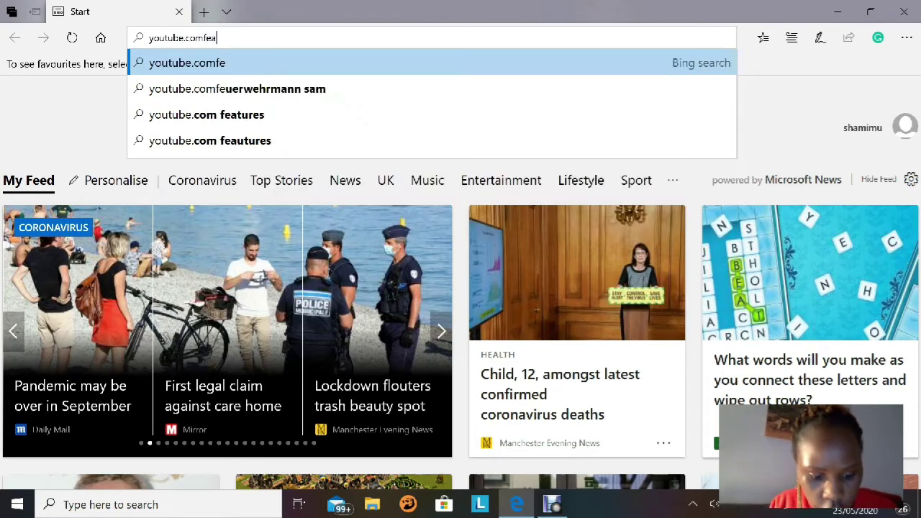
type("t")
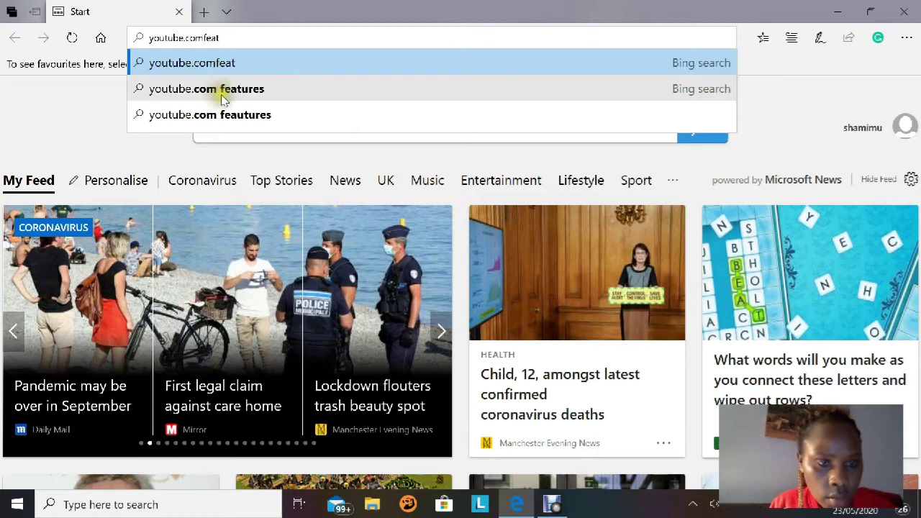
left_click(237, 90)
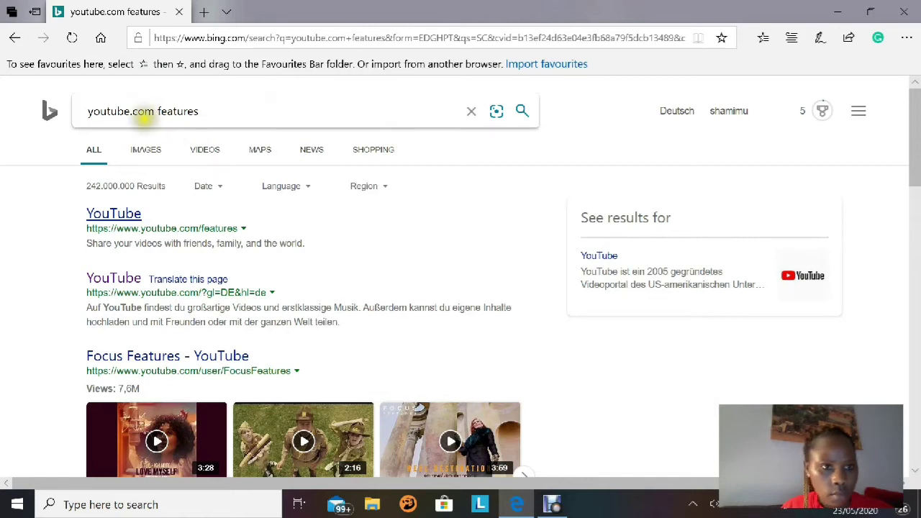
Step: Open the youtube.com/features result and switch to the account's second channel
left_click(521, 112)
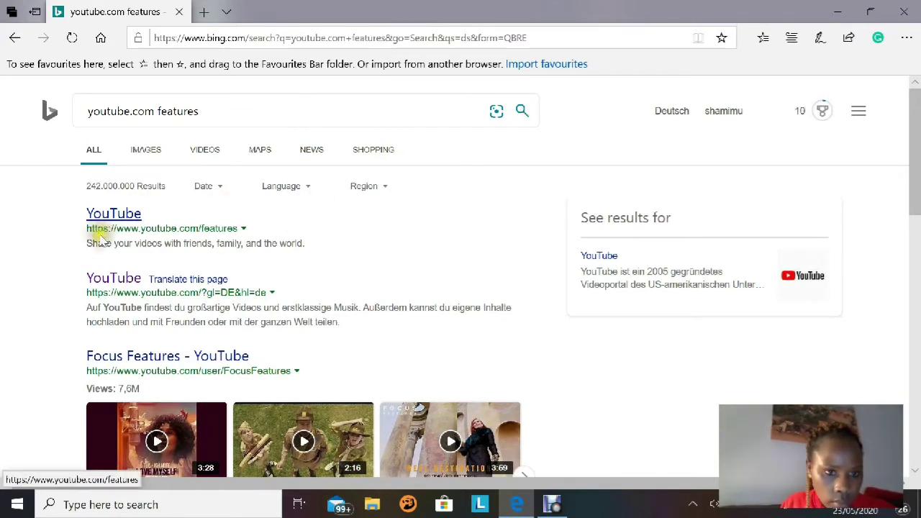
left_click(117, 215)
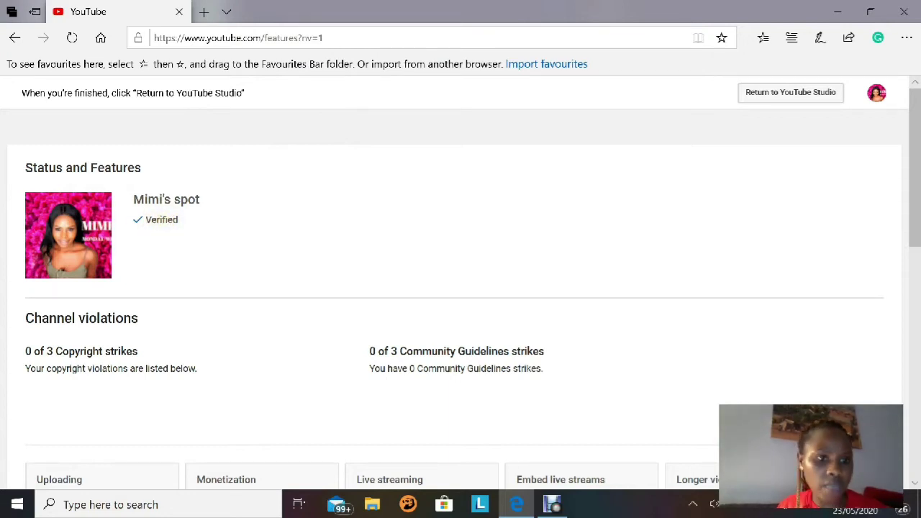
left_click(876, 94)
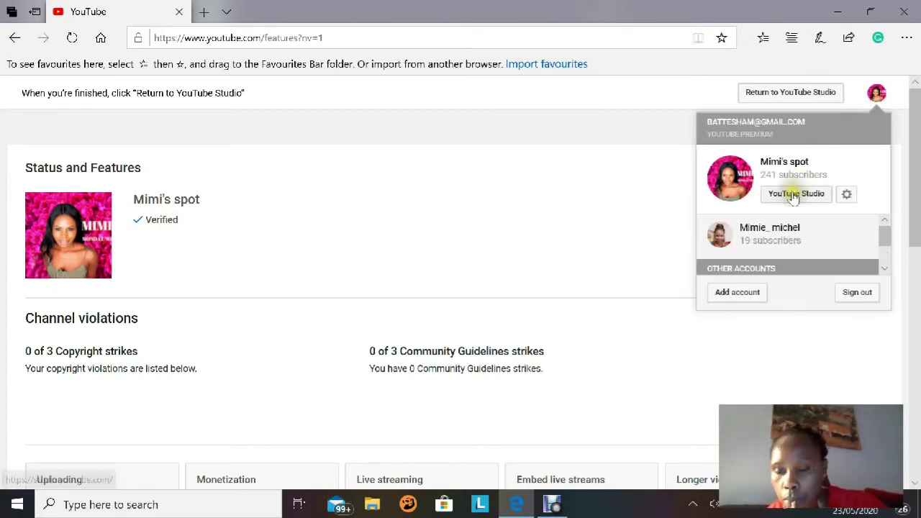
left_click(784, 247)
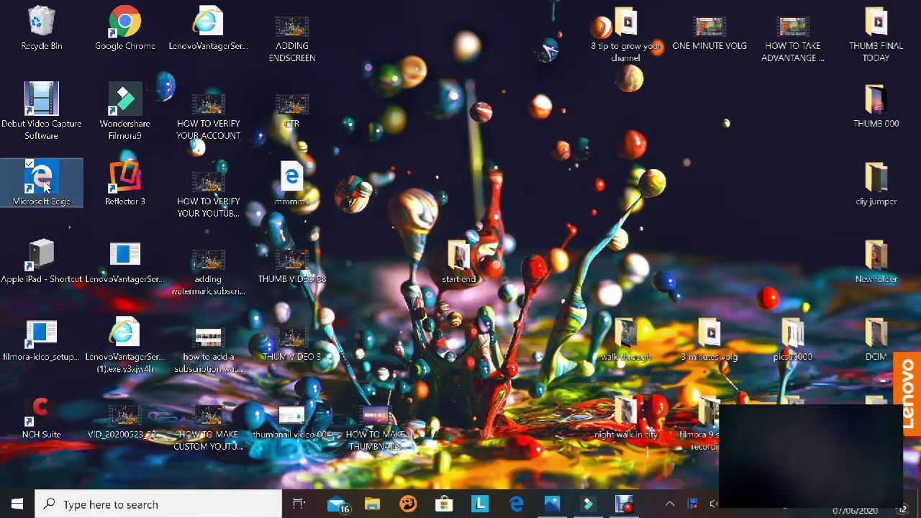
Step: Search Bing for 'youtube.com/verify' in a new Edge window with German keyboard input, then relaunch Edge
double_click(42, 180)
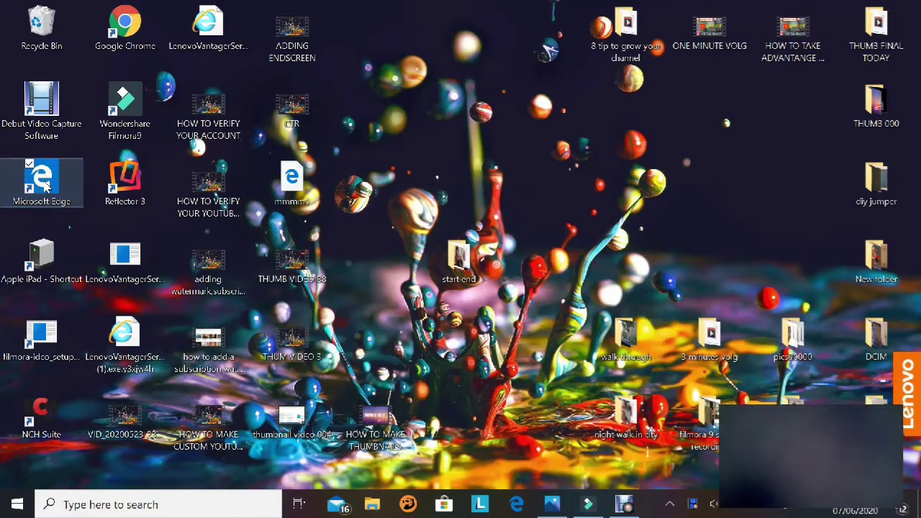
type("youtu")
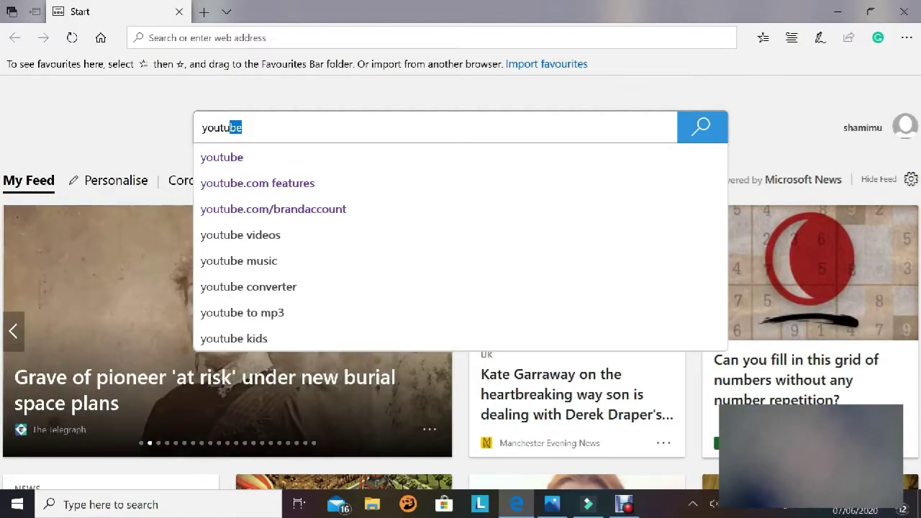
type("be")
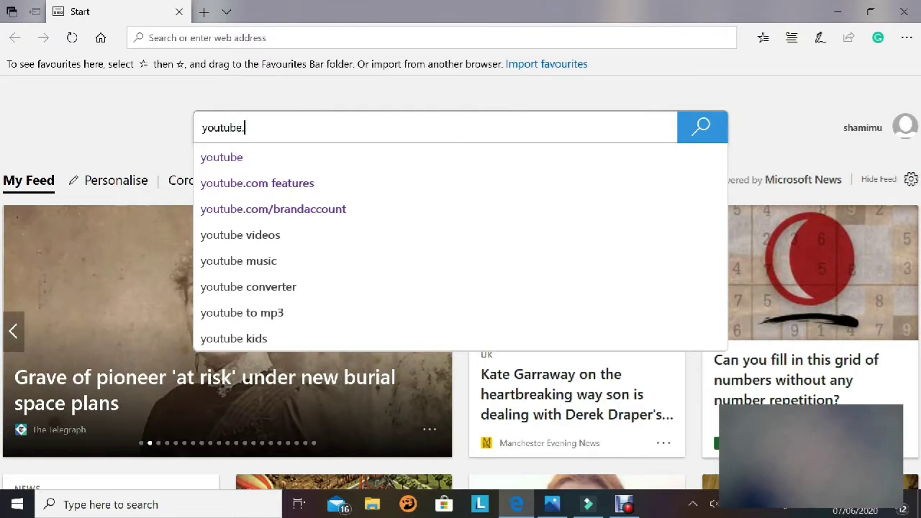
type(".com")
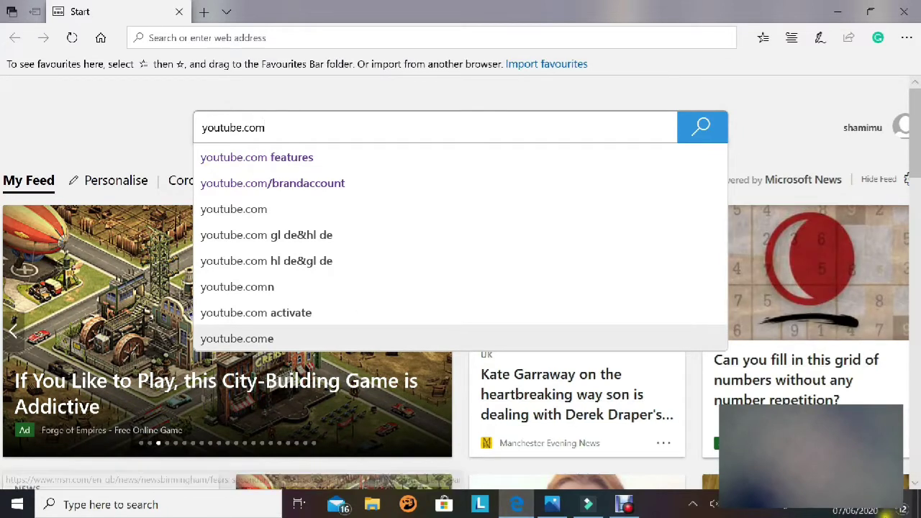
left_click(822, 510)
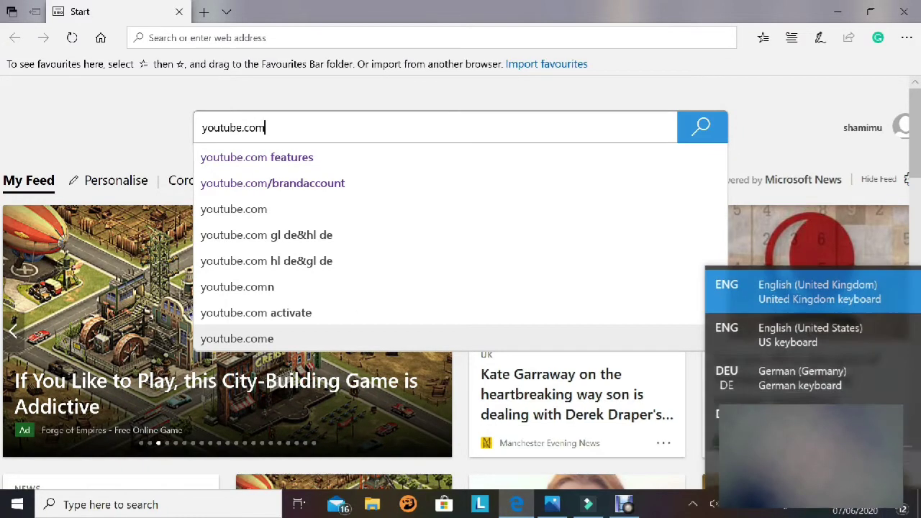
left_click(793, 386)
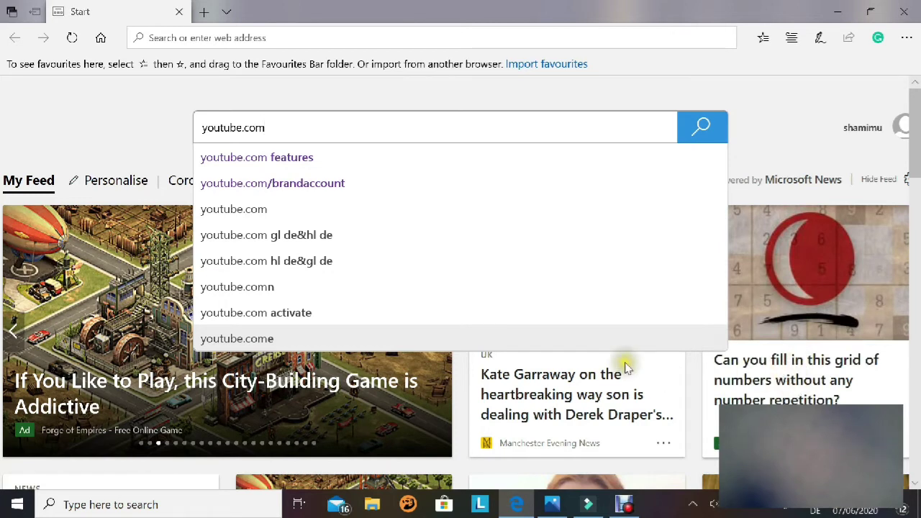
key("Caps_Lock")
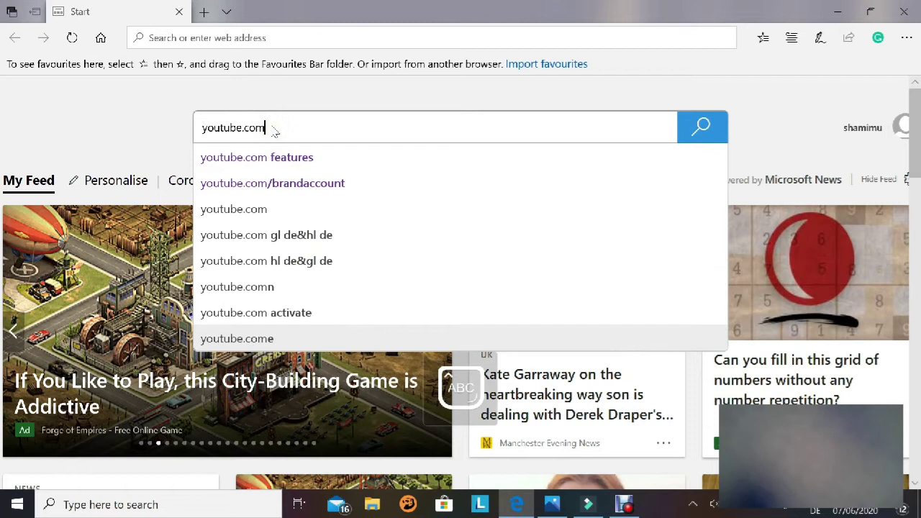
type("/")
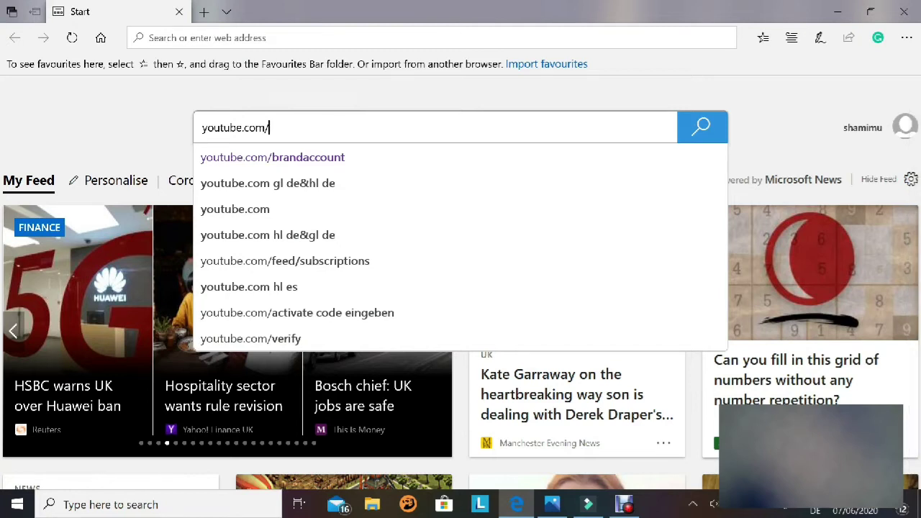
type("VERIF")
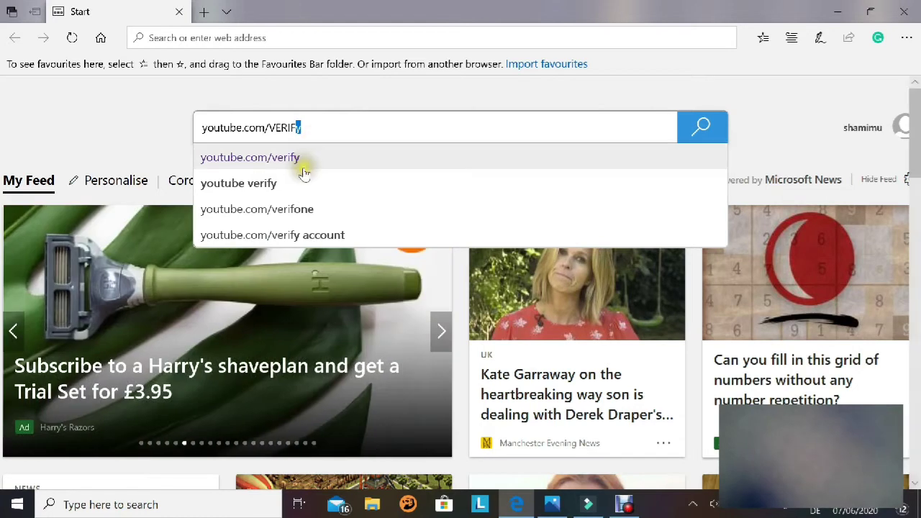
left_click(300, 157)
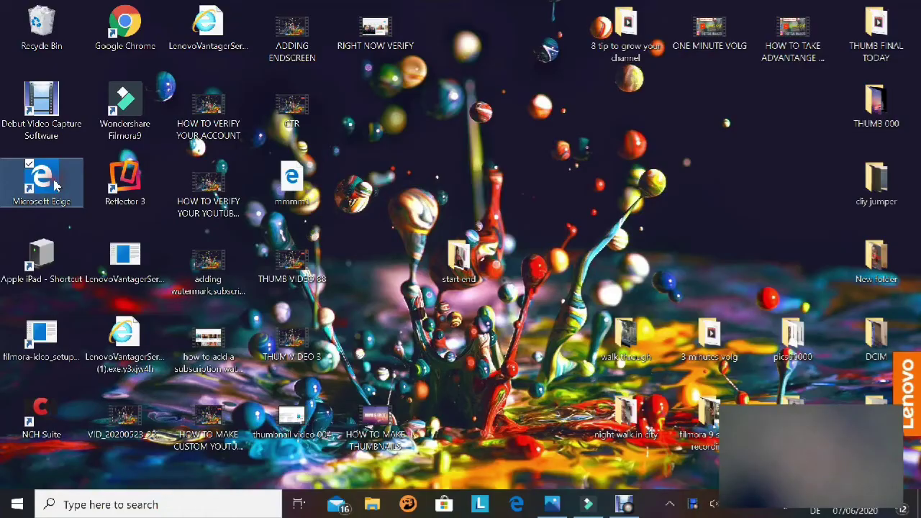
left_click(54, 186)
double_click(54, 186)
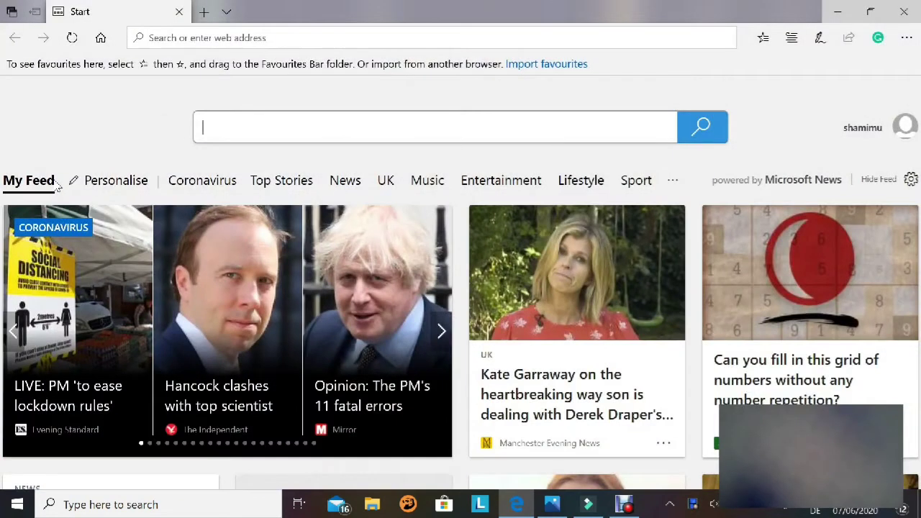
Step: Search for 'youtube.com/default' from the Edge Start page search box
left_click(215, 128)
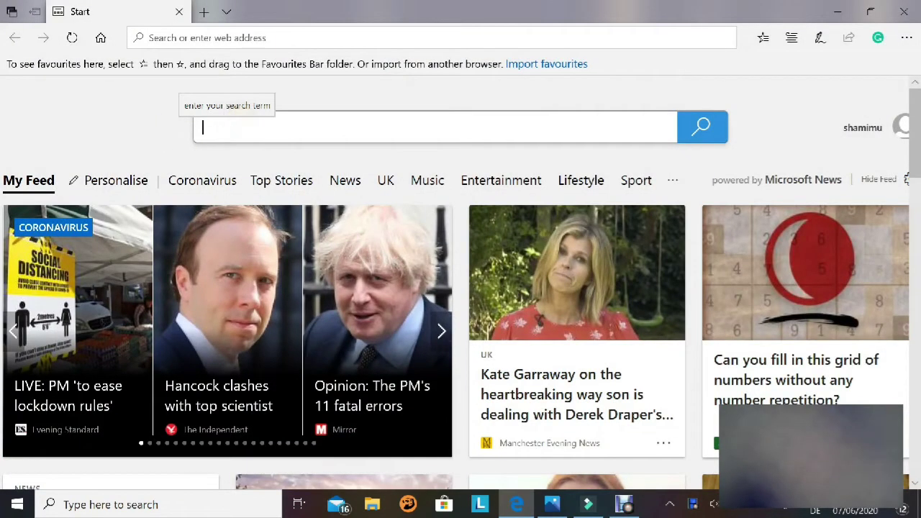
type("you")
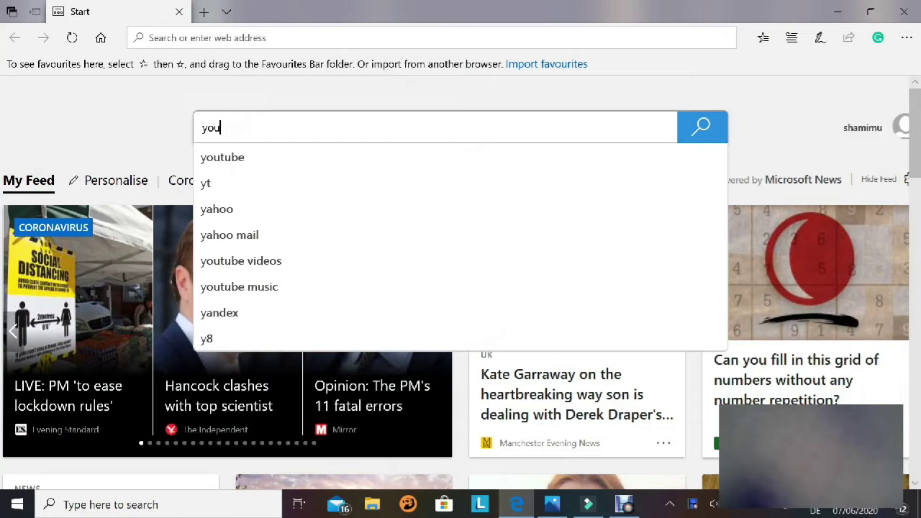
type("tube.com")
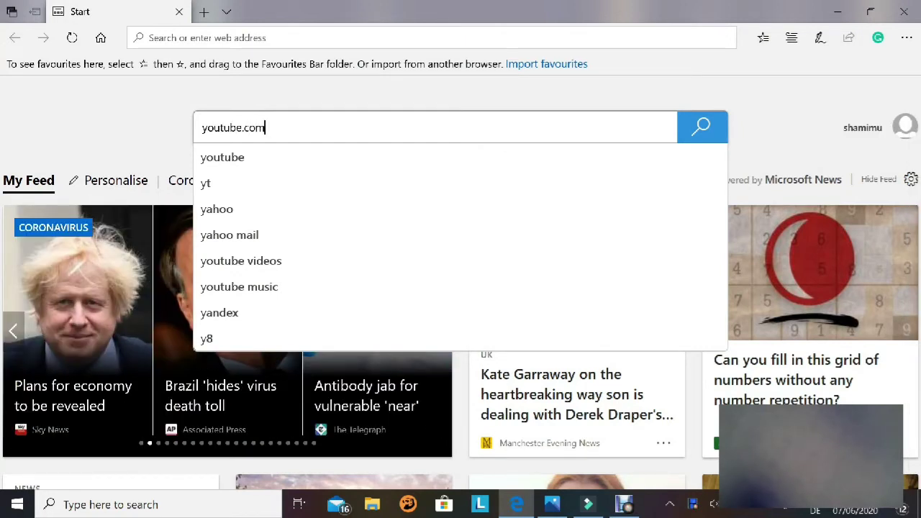
key("Caps_Lock")
type("/default")
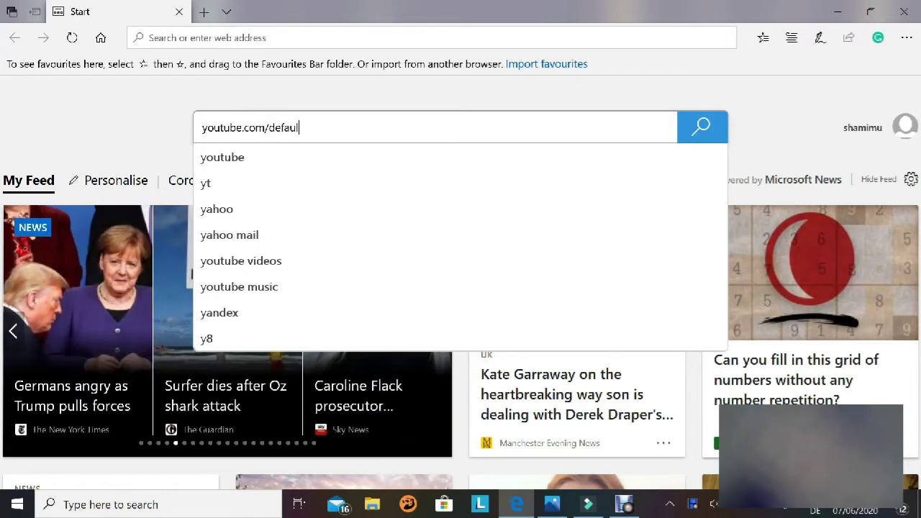
left_click(705, 126)
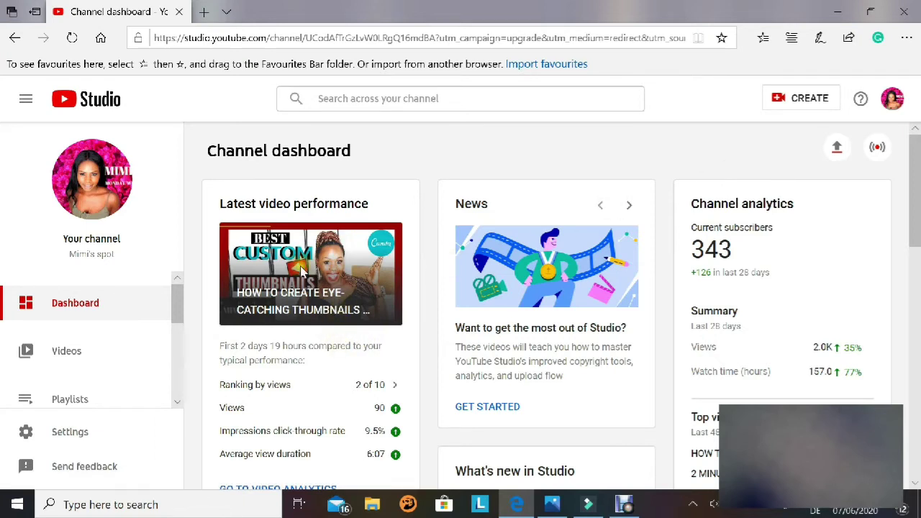
Step: Scroll down the Studio dashboard sidebar and open Settings at its bottom
scroll(295, 276, "down", 2)
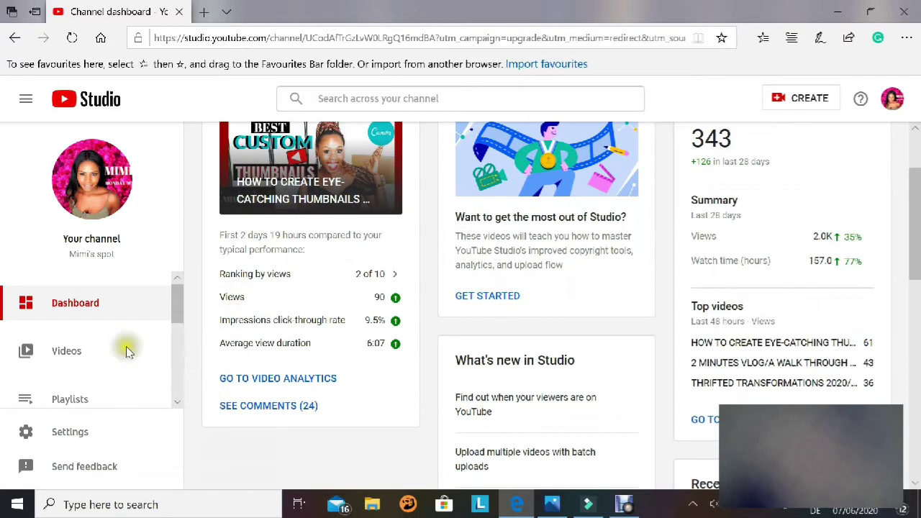
scroll(82, 381, "down", 1)
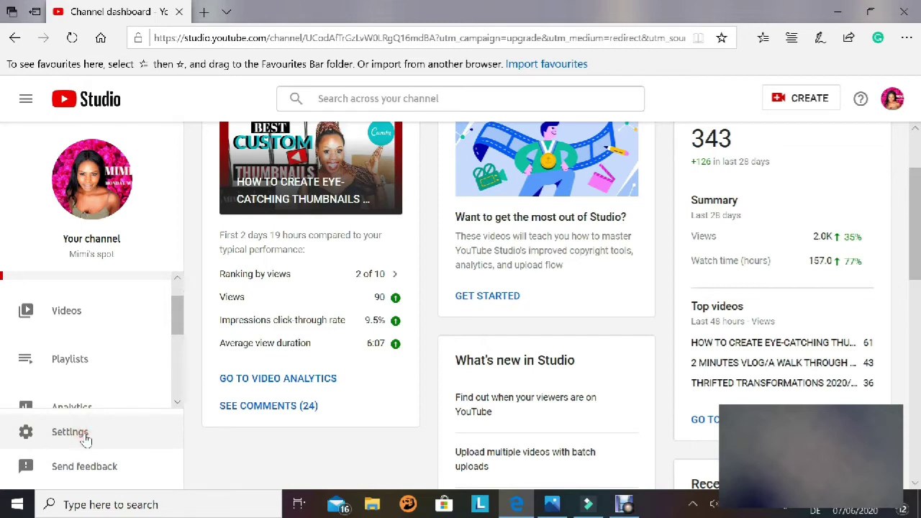
left_click(70, 432)
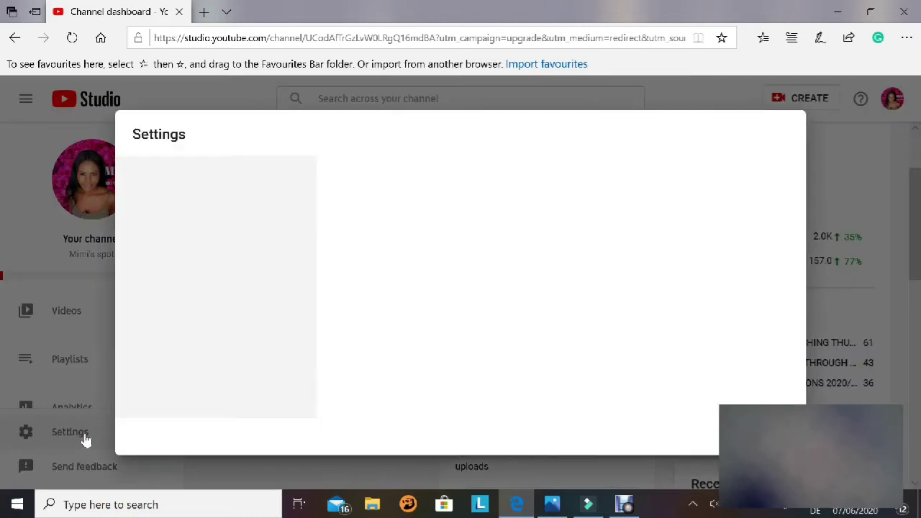
Step: Check Feature eligibility under Channel > Advanced settings, then follow the Status and Features link
left_click(201, 216)
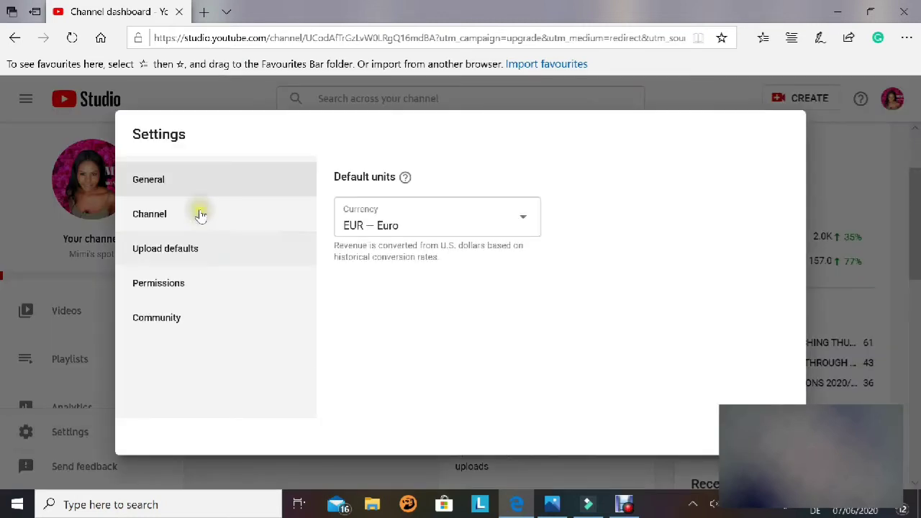
left_click(204, 214)
left_click(204, 215)
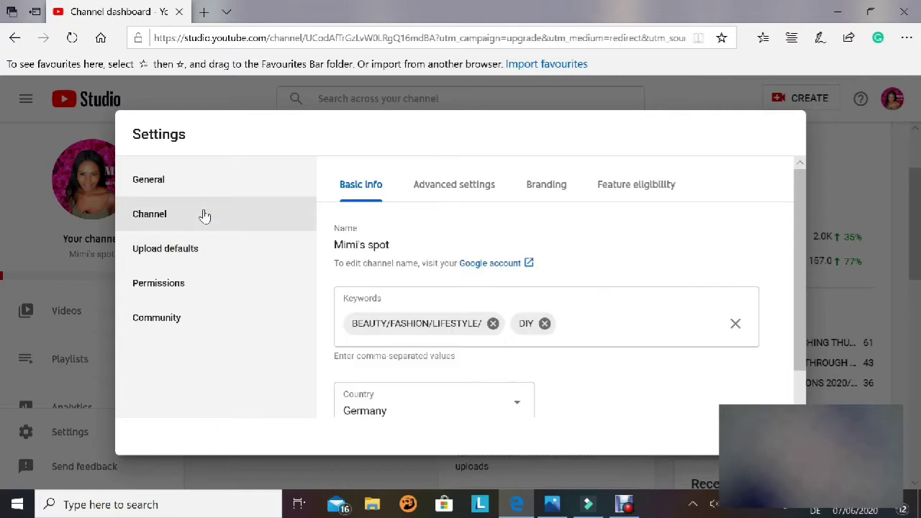
left_click(460, 193)
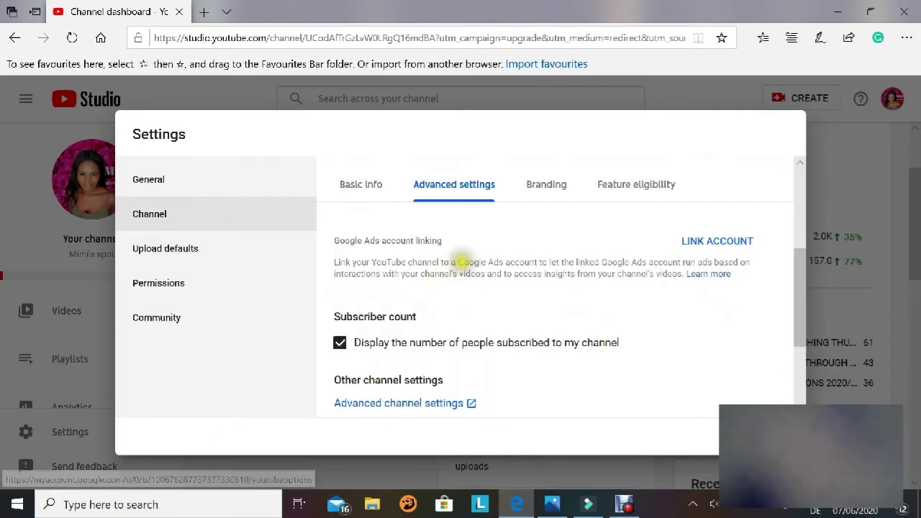
left_click(633, 192)
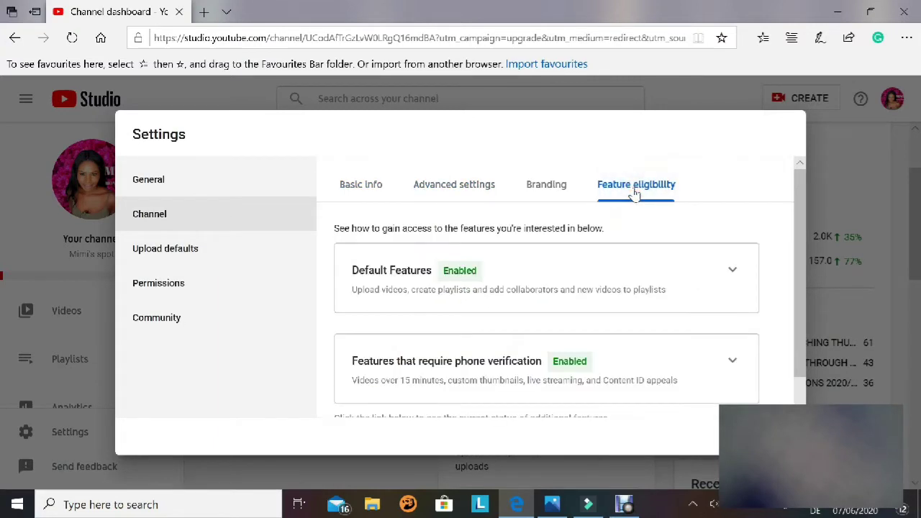
scroll(459, 301, "down", 1)
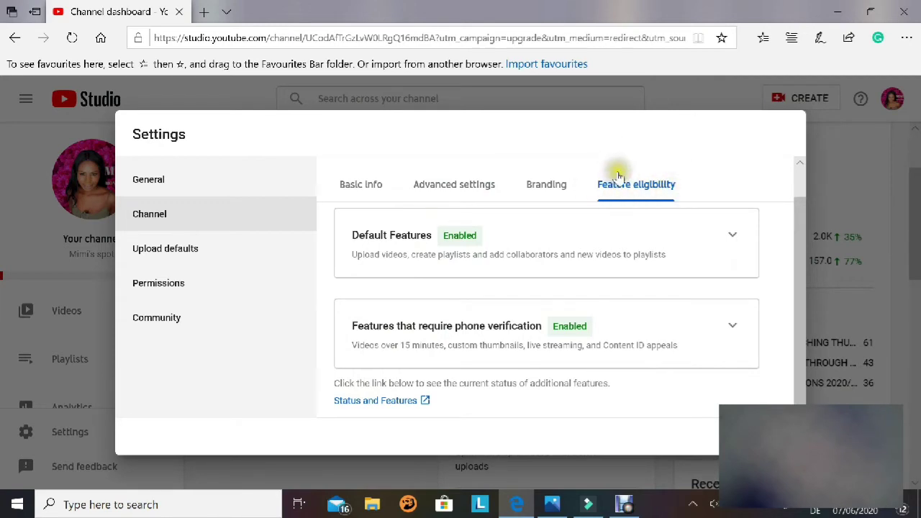
left_click(392, 403)
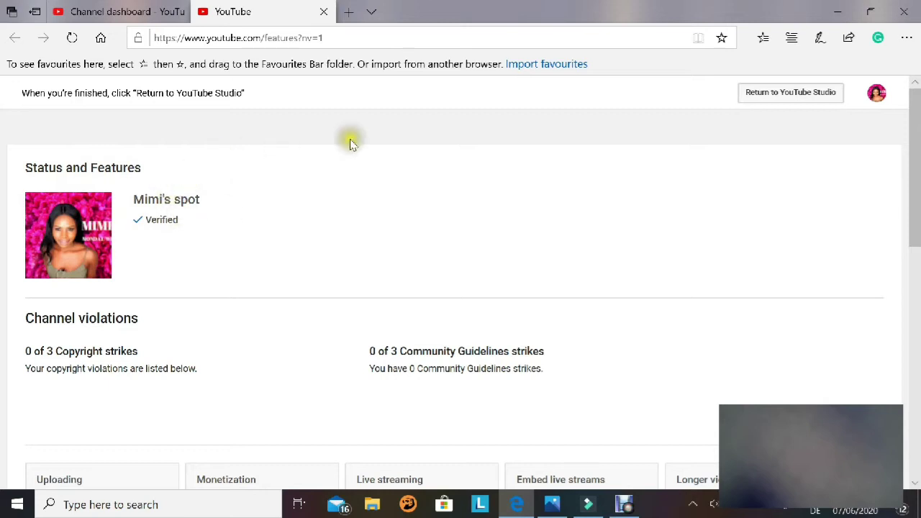
Step: Scroll the Status and Features page to review the channel's verification status and strikes
scroll(165, 267, "down", 2)
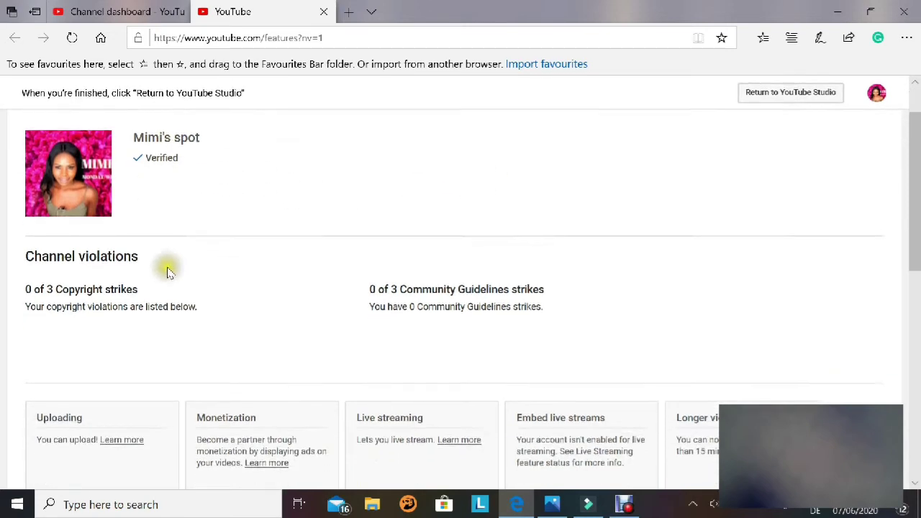
scroll(165, 267, "up", 1)
scroll(166, 259, "up", 1)
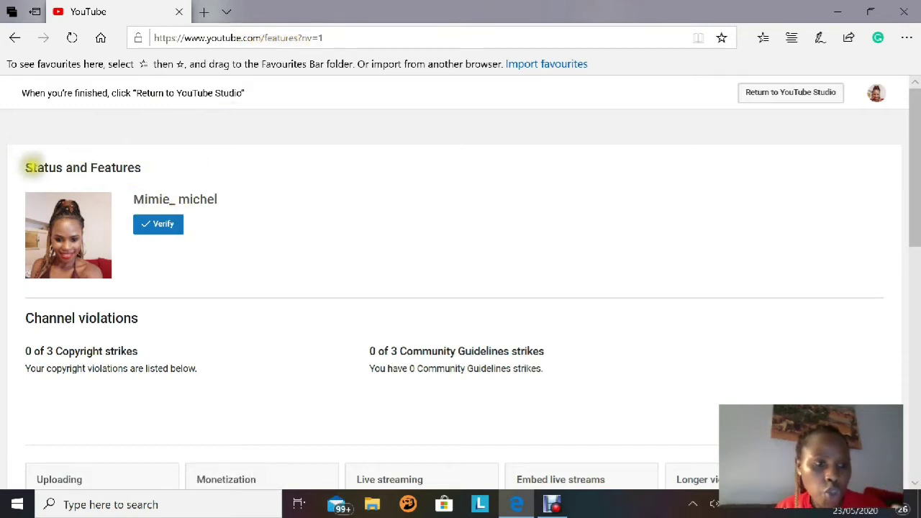
Step: Begin the channel's phone verification and pick Germany as the country
left_click(161, 228)
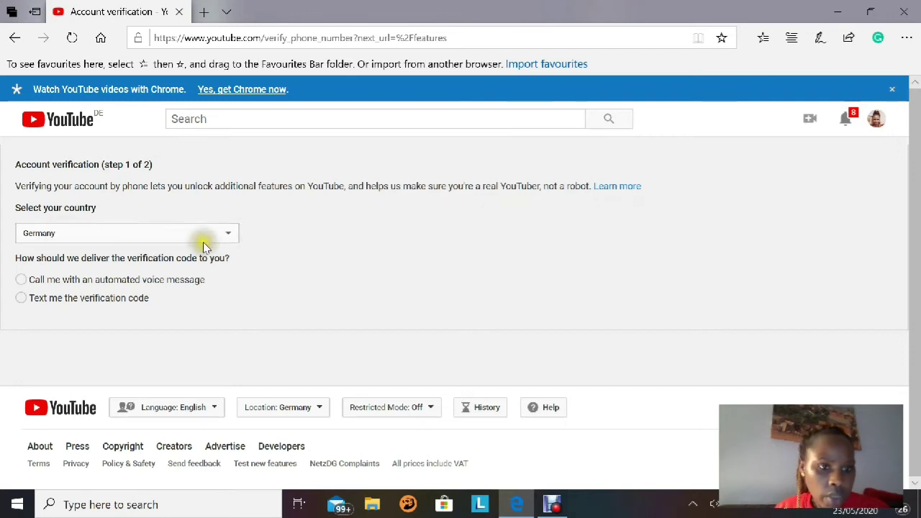
left_click(230, 236)
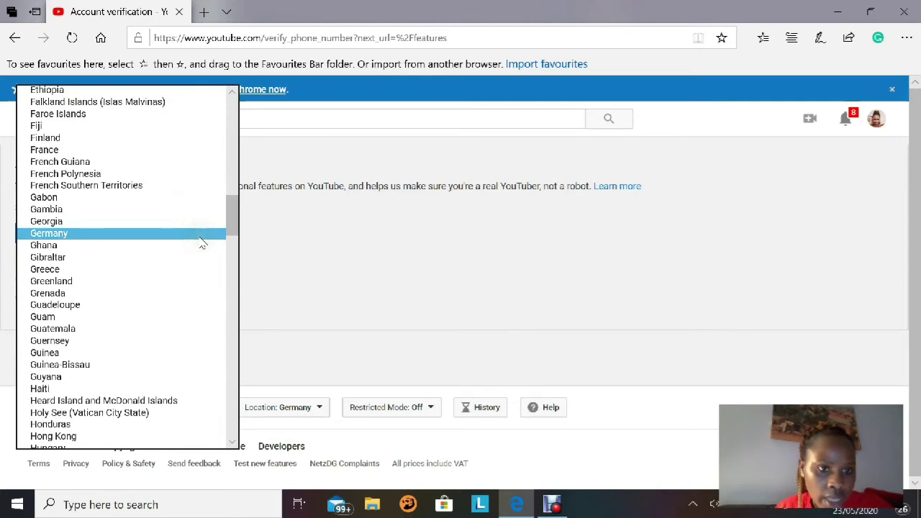
left_click(198, 235)
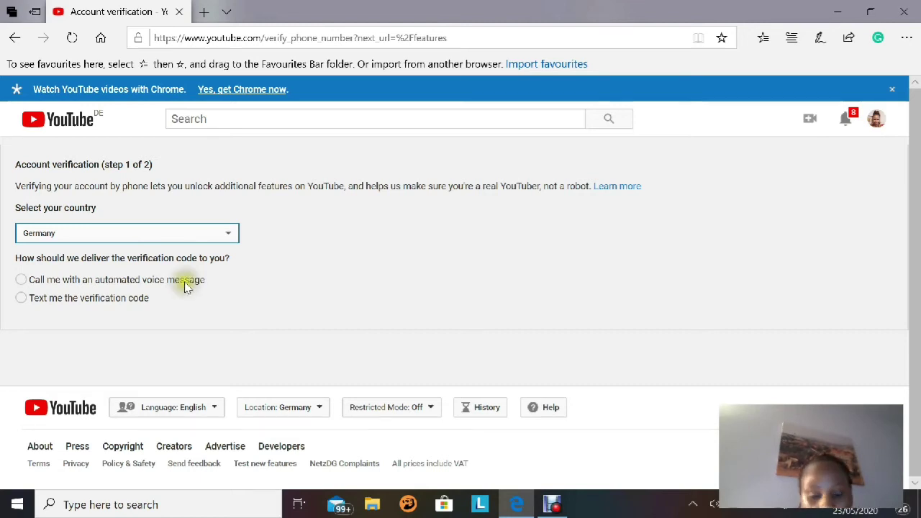
Step: Choose the automated voice call option, submit the phone number, and reach the 6-digit code field
left_click(21, 280)
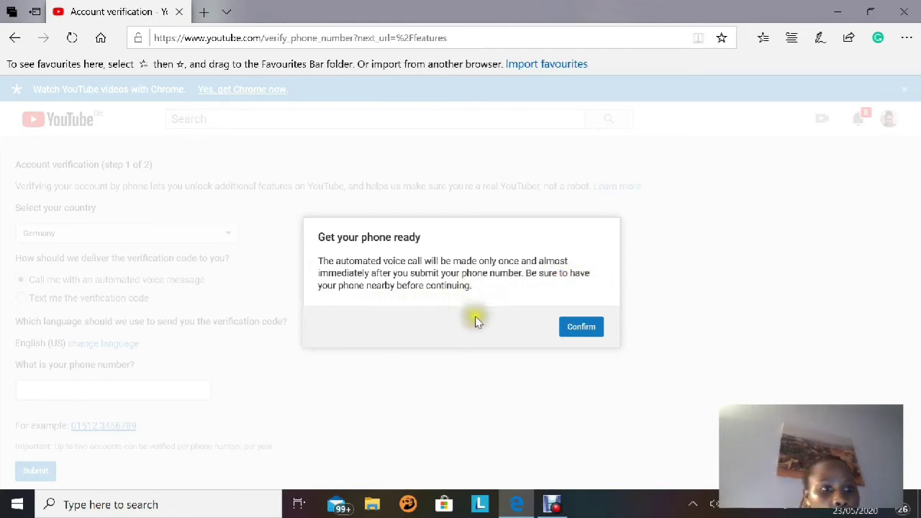
left_click(585, 327)
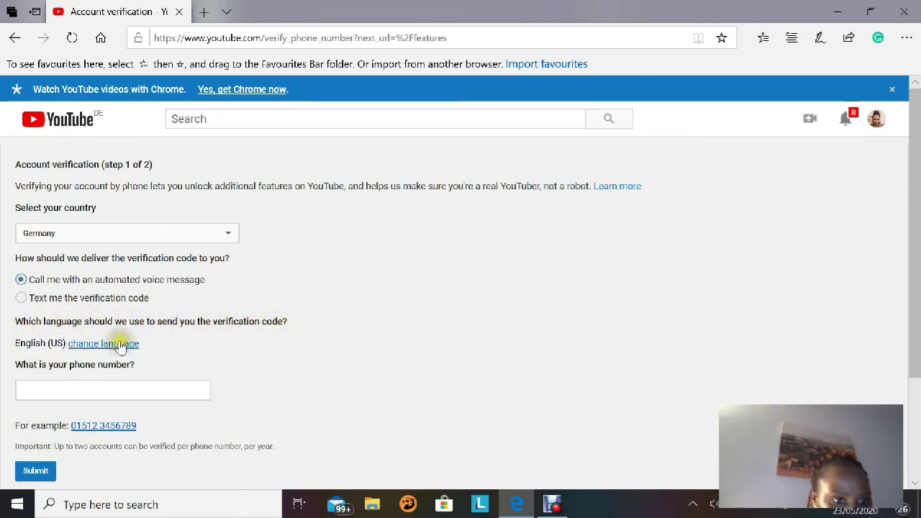
left_click(94, 344)
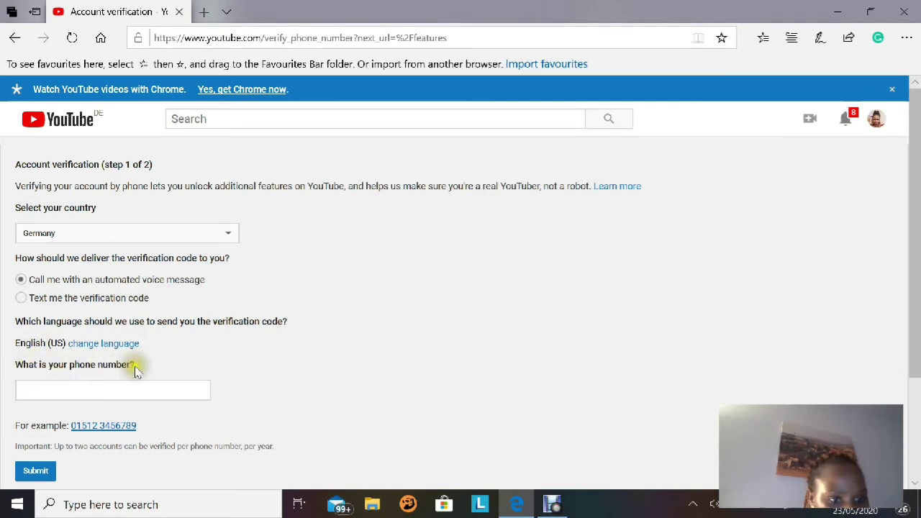
left_click(68, 385)
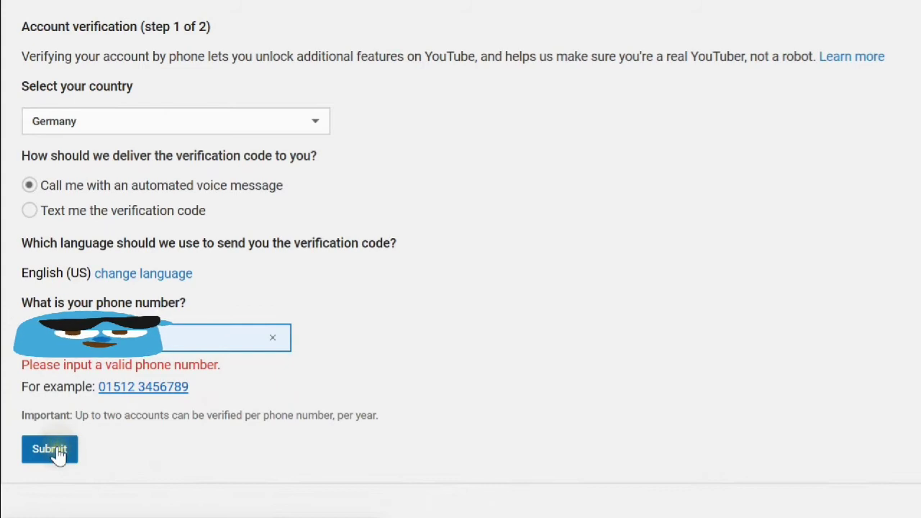
left_click(58, 450)
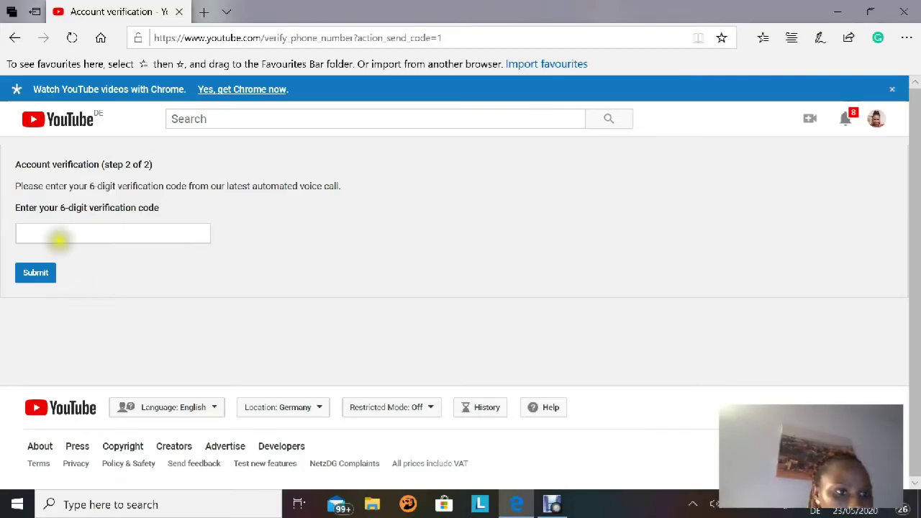
left_click(78, 193)
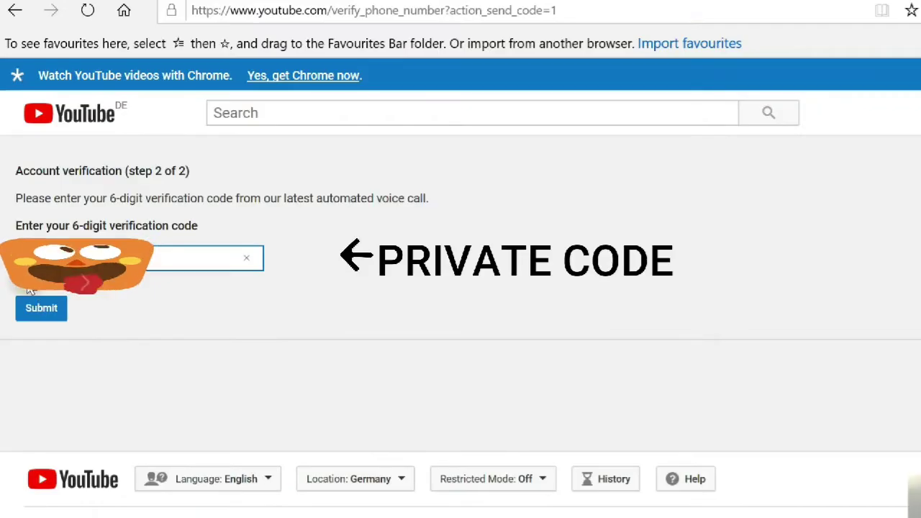
Step: Submit the verification code on step 2 to verify the account
left_click(51, 311)
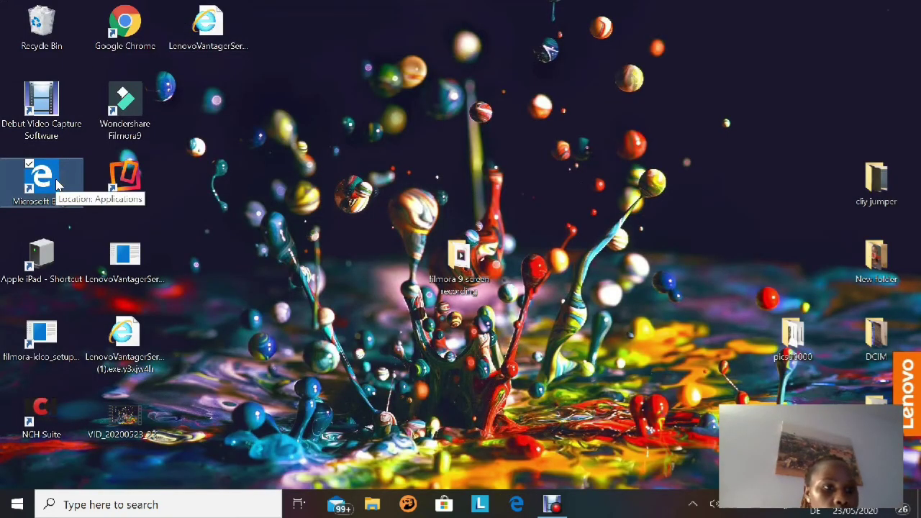
Step: Reopen Edge, search youtube.com/verify, and open YouTube's already-verified page
double_click(57, 184)
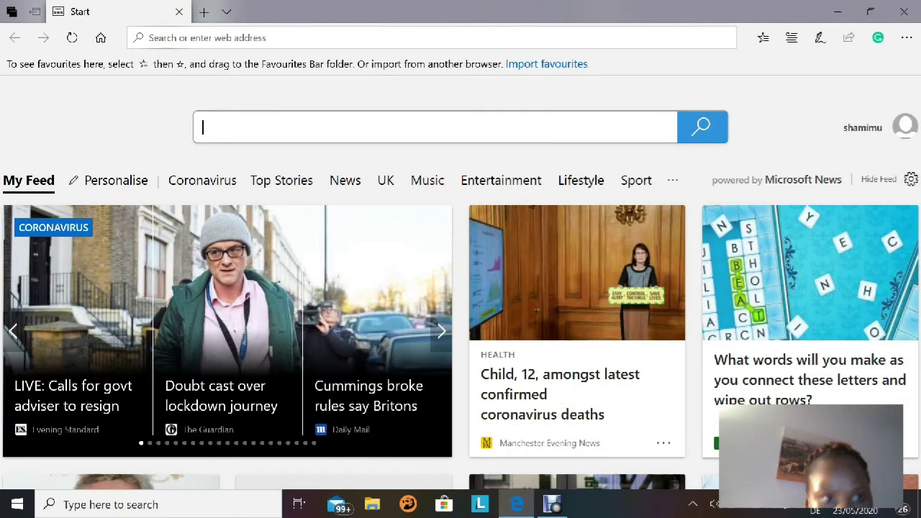
type("y")
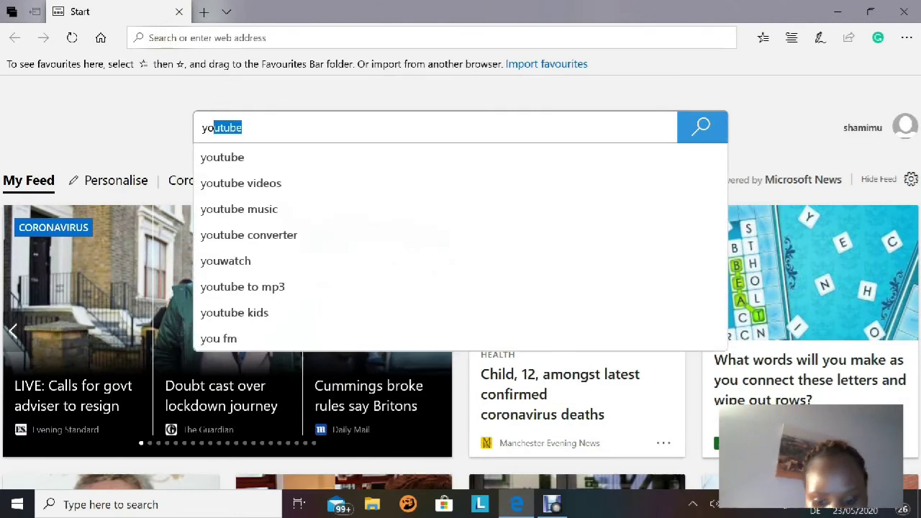
type("outube")
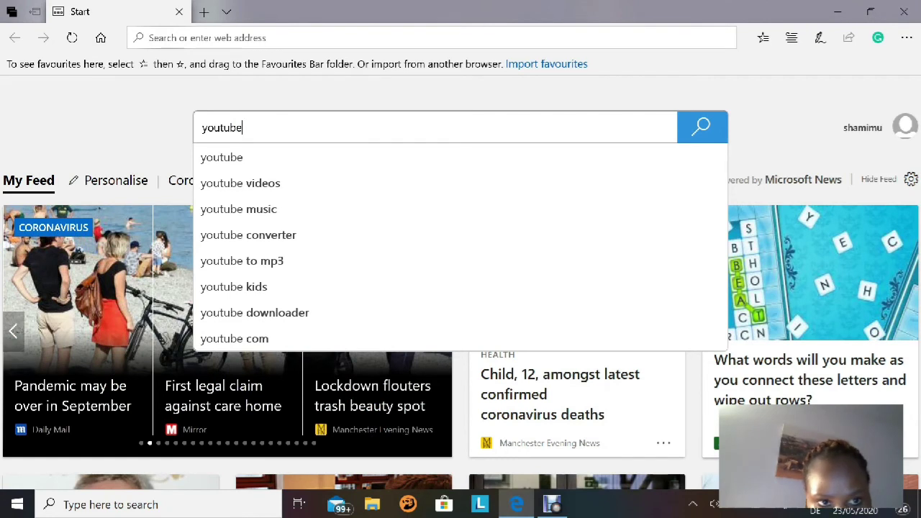
type(".com")
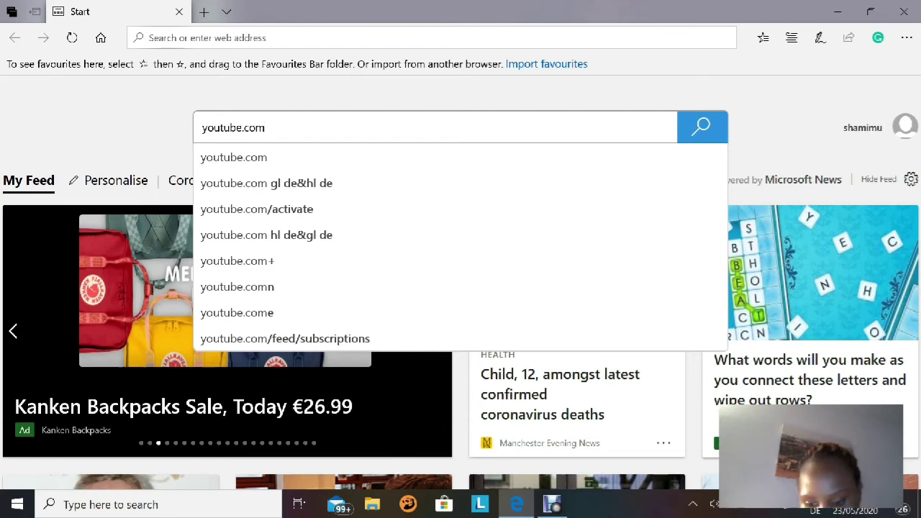
type("/")
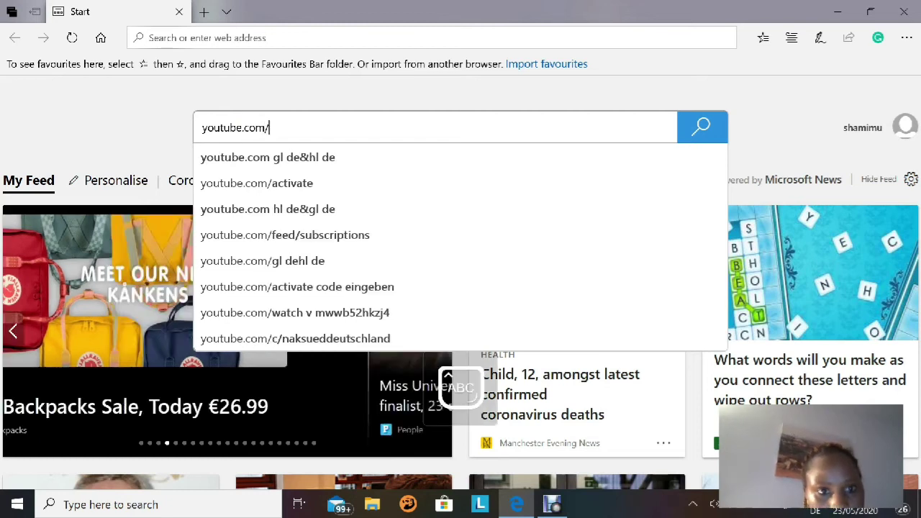
type("V")
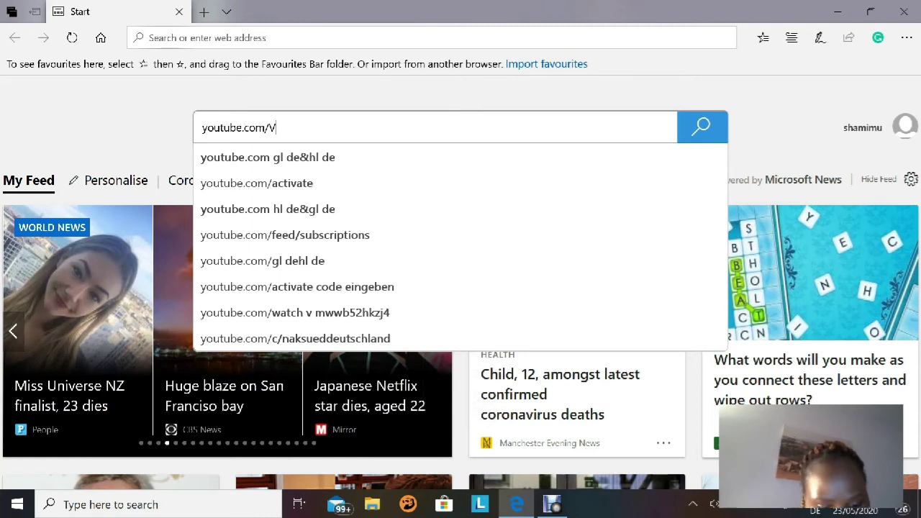
type("ERIFy")
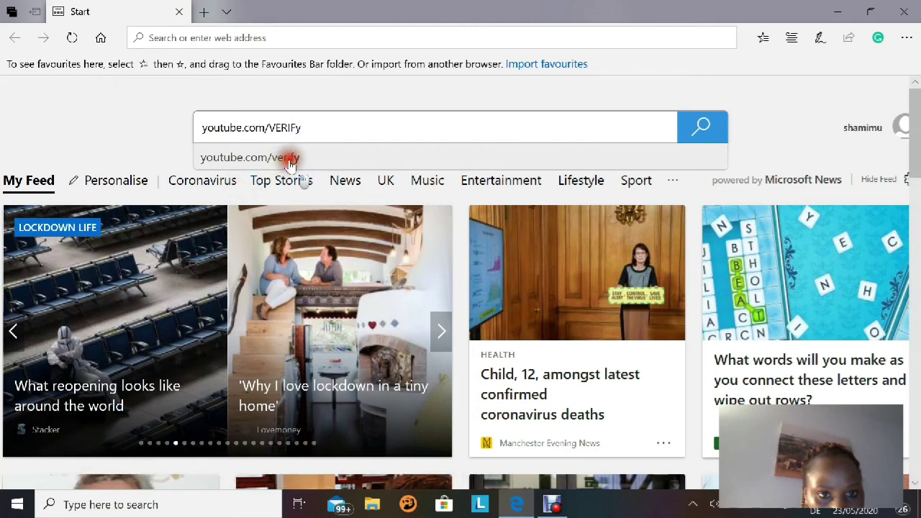
left_click(290, 161)
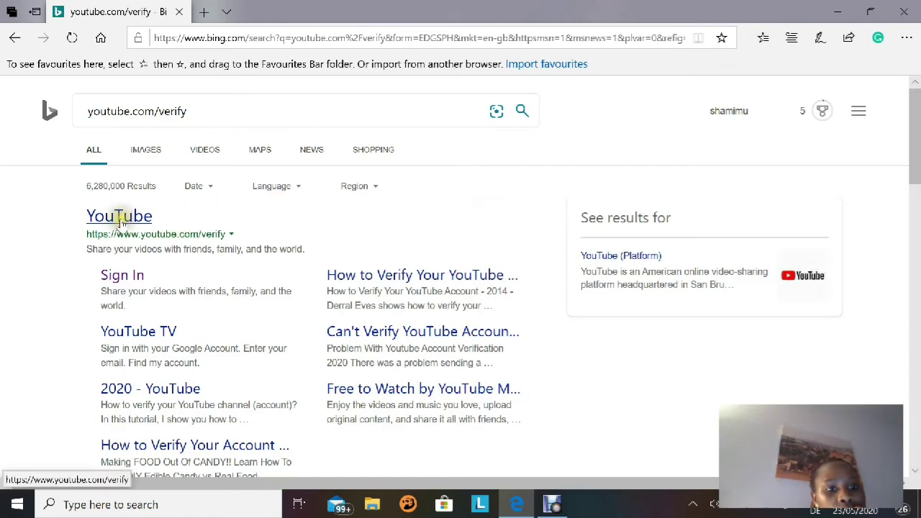
left_click(119, 219)
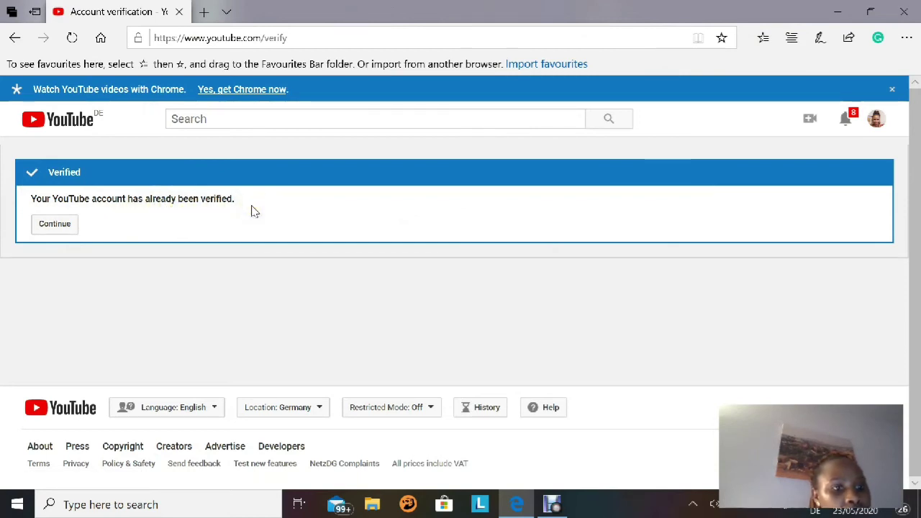
Step: Continue to Status and Features and review Custom thumbnails, External annotations and Longer videos
left_click(53, 227)
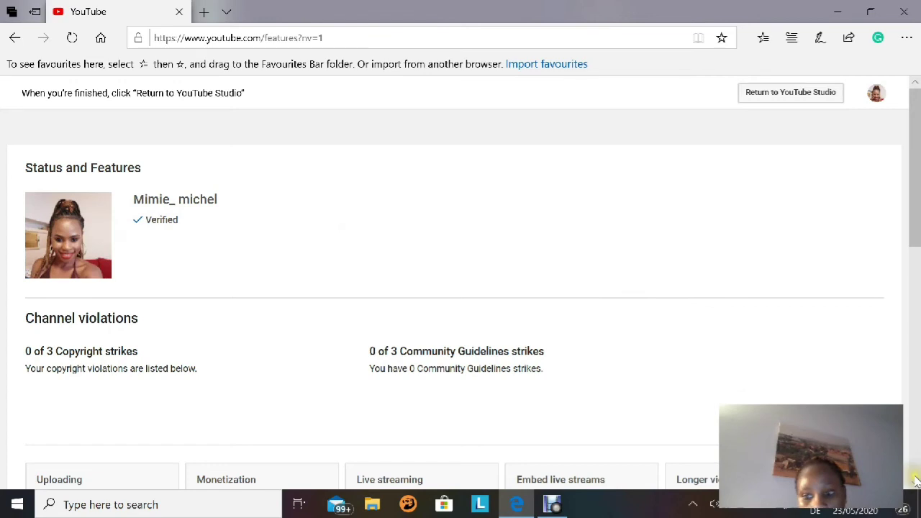
scroll(916, 488, "down", 6)
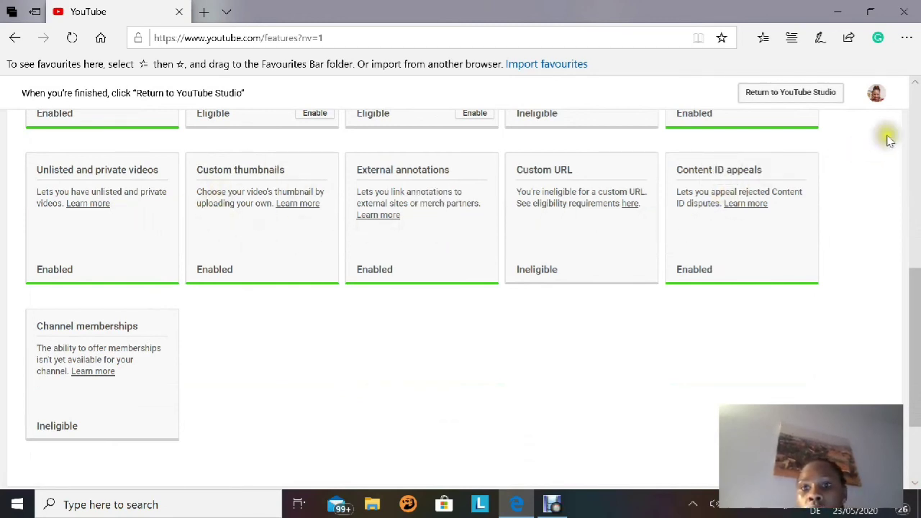
scroll(917, 85, "up", 3)
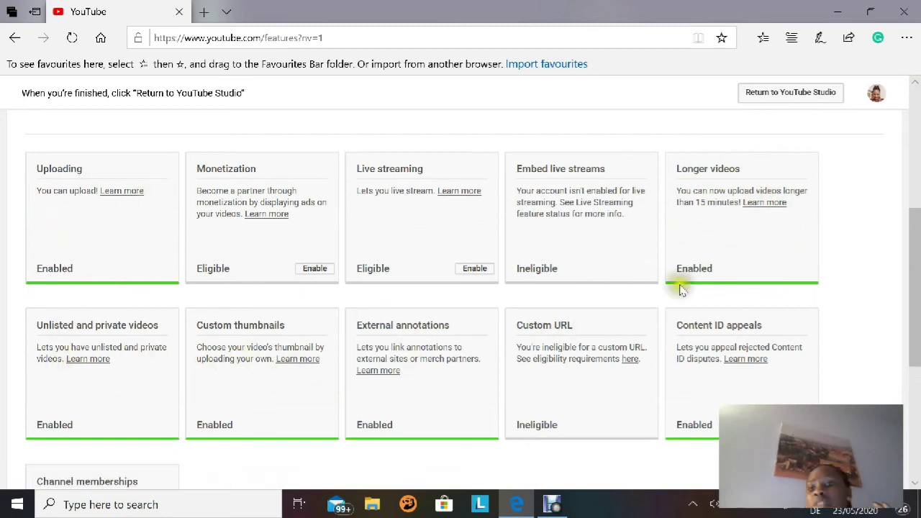
scroll(916, 85, "up", 5)
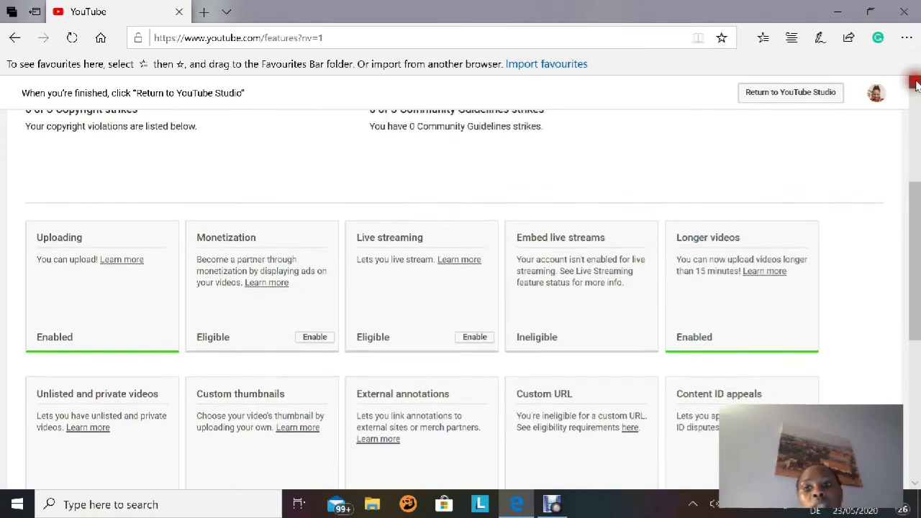